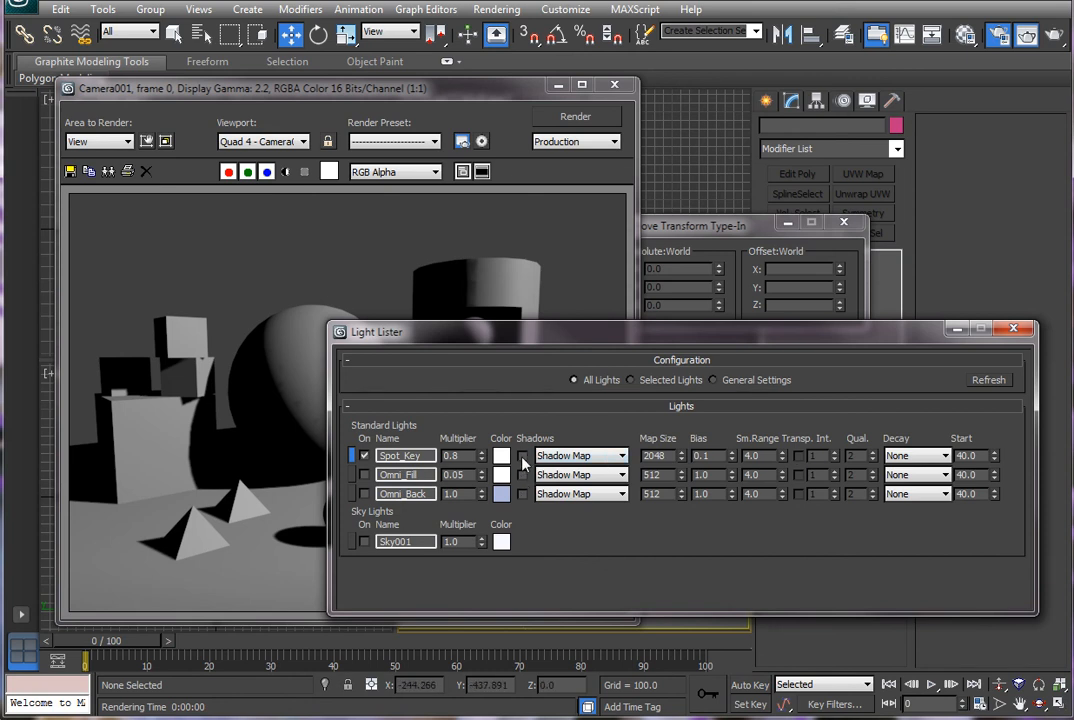
# - Render the camera view with the Spot_Key light's shadows off
pyautogui.click(955, 330)
pyautogui.click(1051, 38)
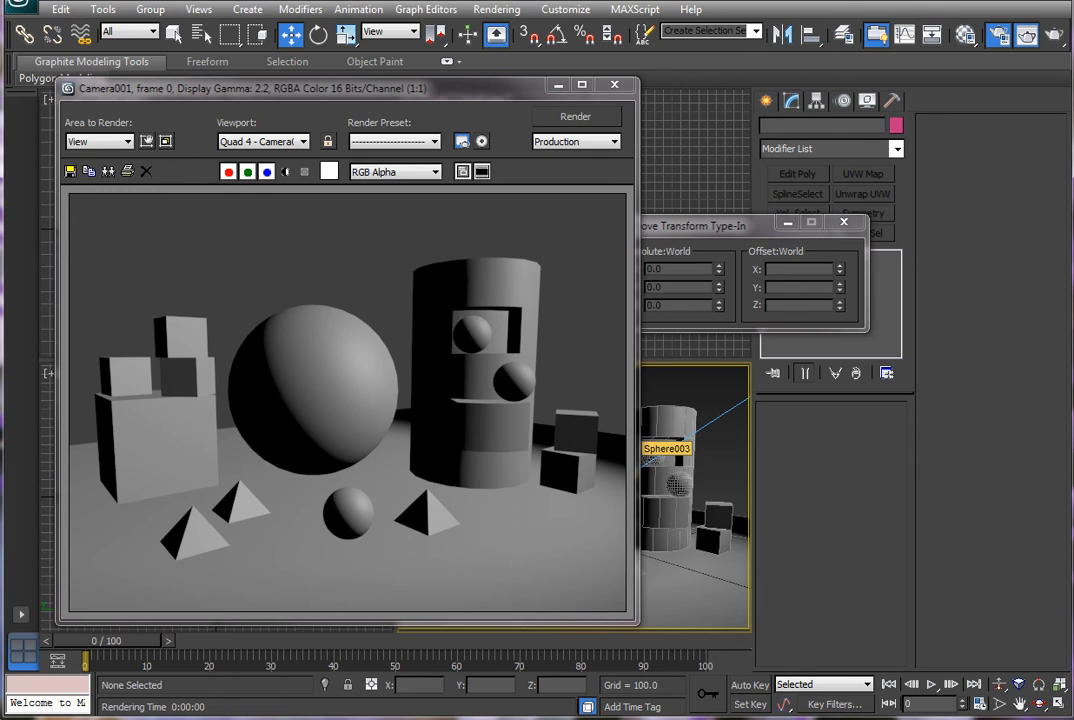
# - Turn on shadow-map shadows for Spot_Key in the Light Lister and render the camera view
pyautogui.click(106, 11)
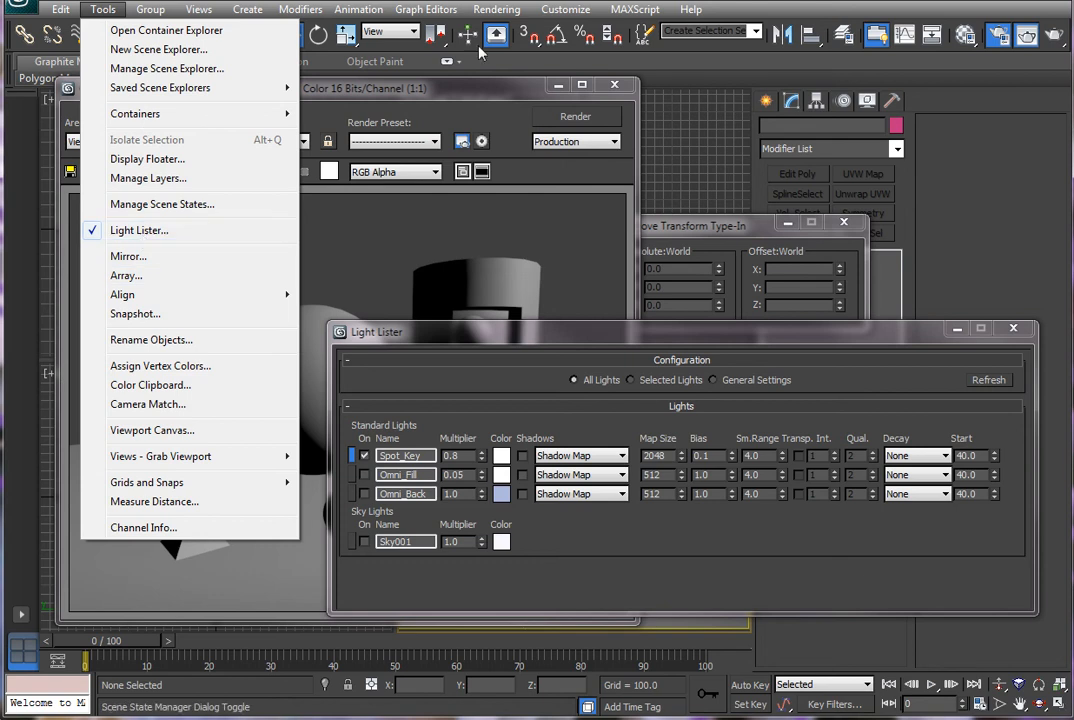
pyautogui.click(454, 10)
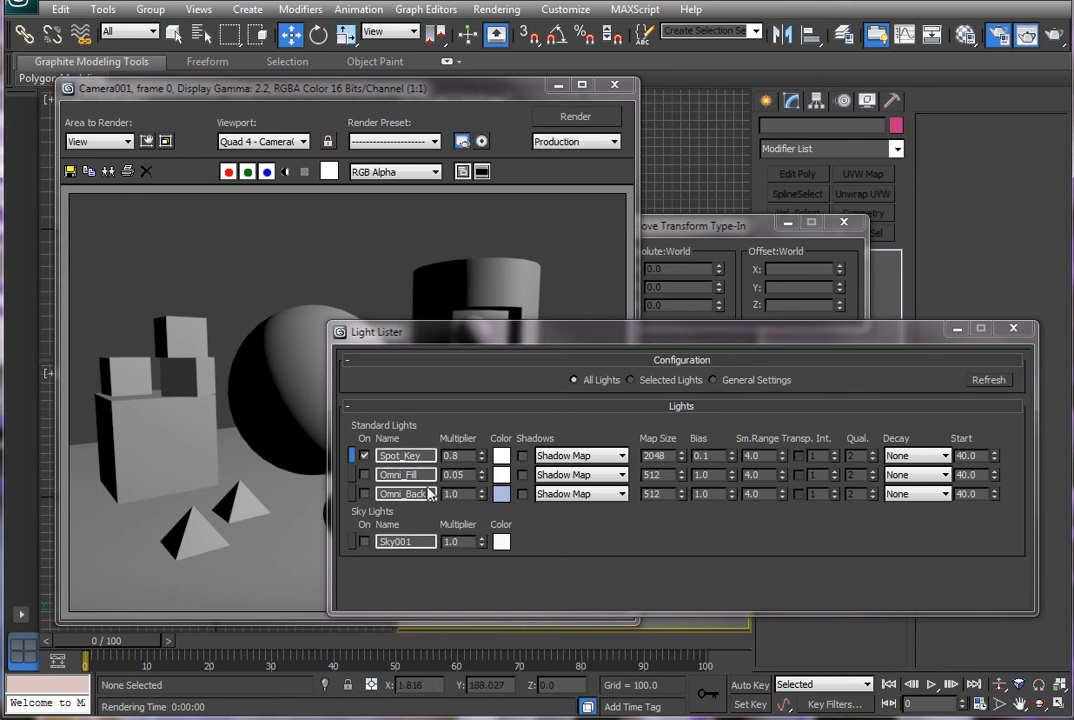
pyautogui.click(523, 456)
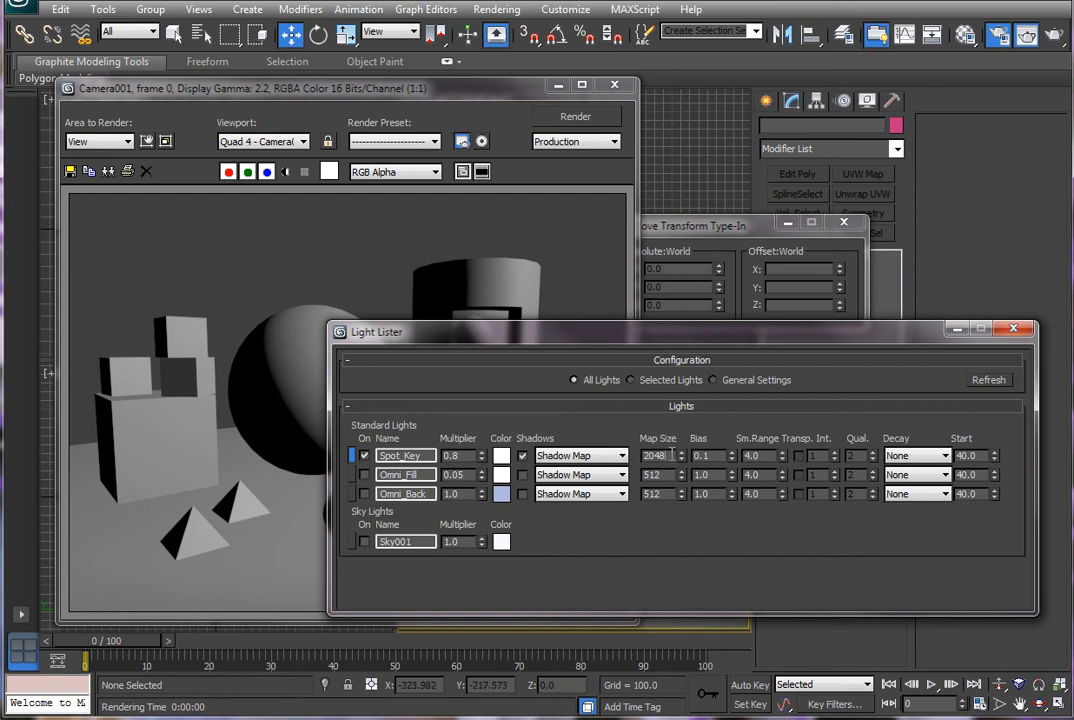
pyautogui.moveTo(673, 456); pyautogui.dragTo(622, 461)
pyautogui.press('Tab')
pyautogui.click(957, 330)
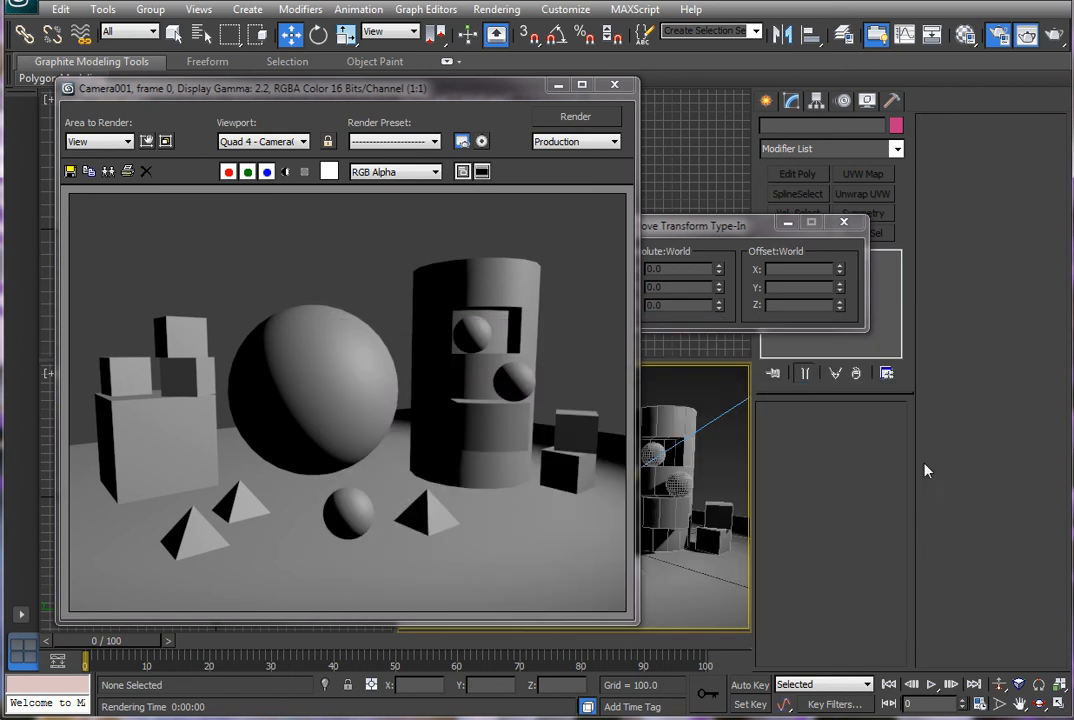
pyautogui.click(1053, 34)
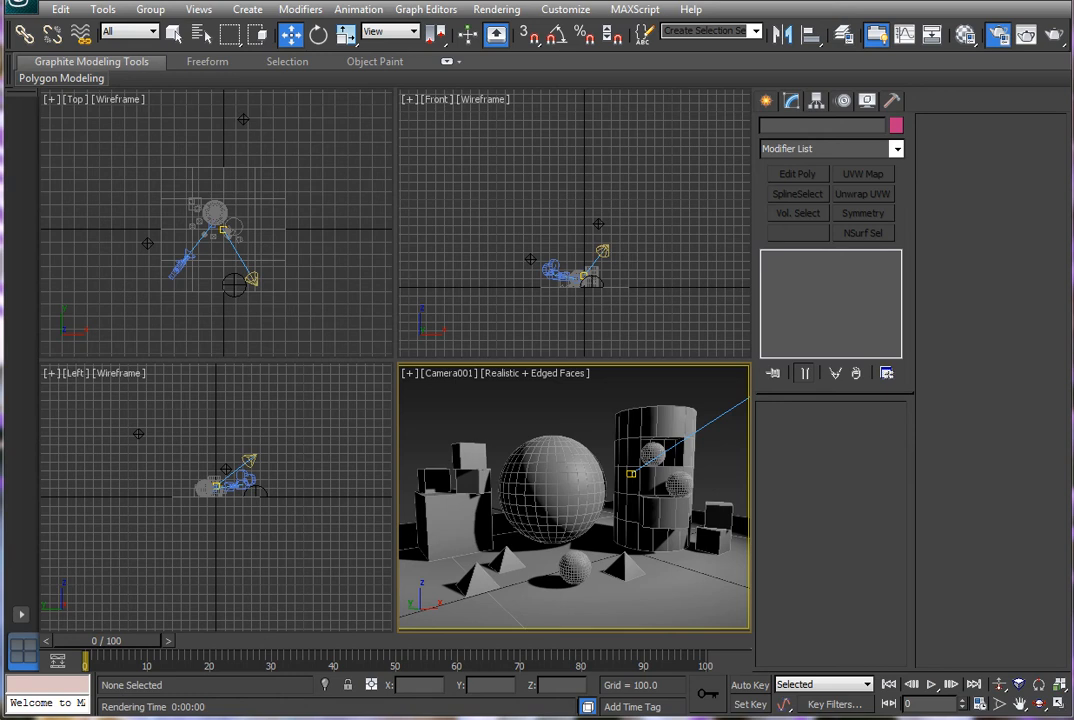
# - Try moving the Spot_Key light beside the camera in the Top view, to about X -57, Y -33.4
pyautogui.click(182, 262)
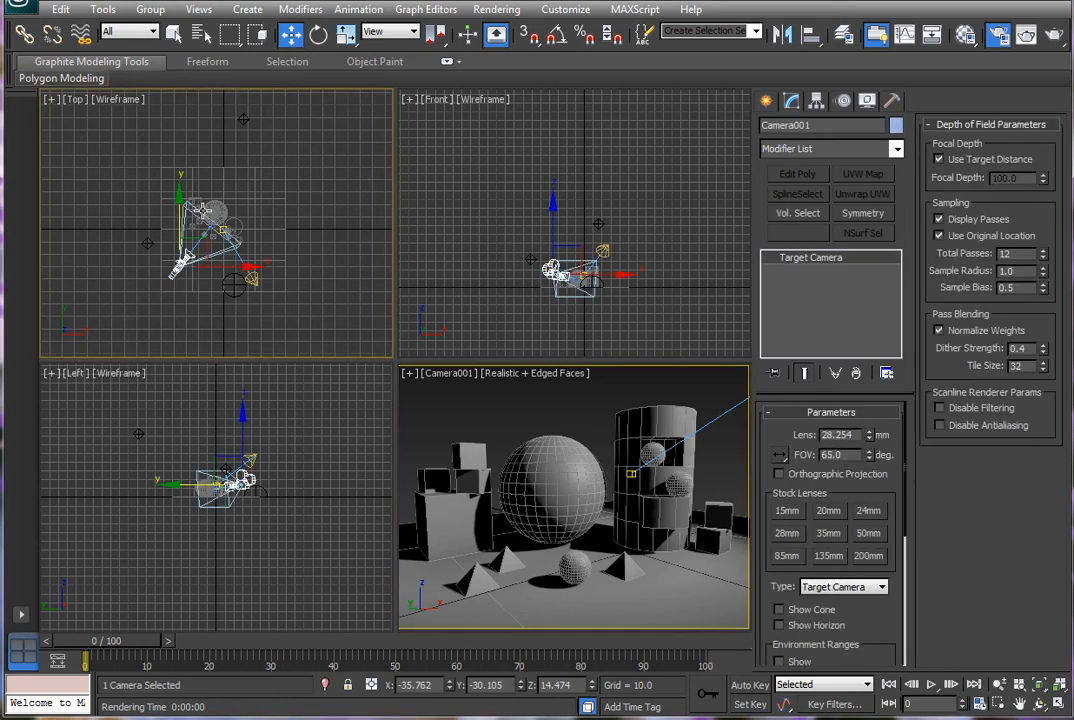
pyautogui.scroll(5, 225, 235)
pyautogui.scroll(-4, 228, 238)
pyautogui.scroll(-2, 195, 178)
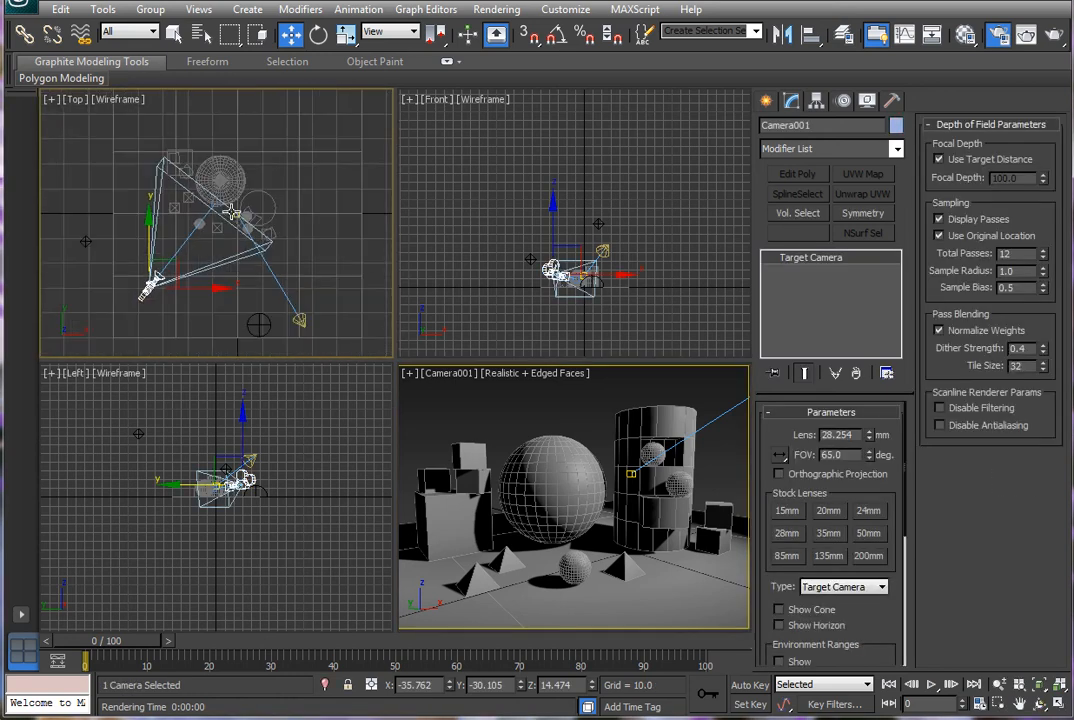
pyautogui.click(299, 318)
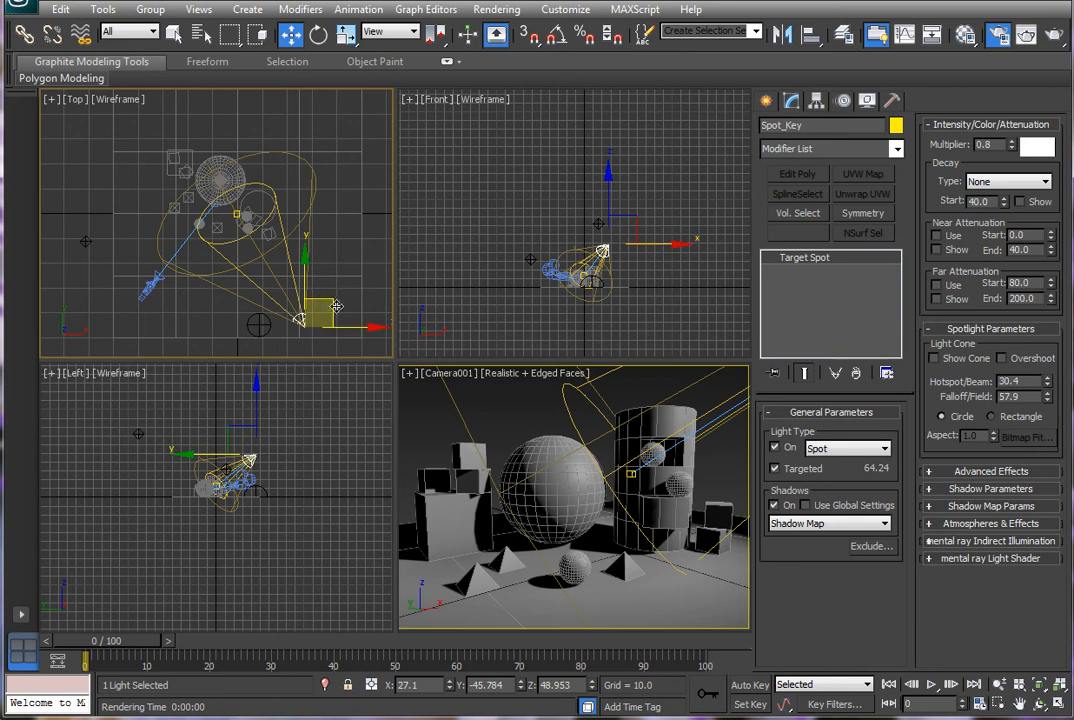
pyautogui.moveTo(333, 299); pyautogui.dragTo(125, 269)
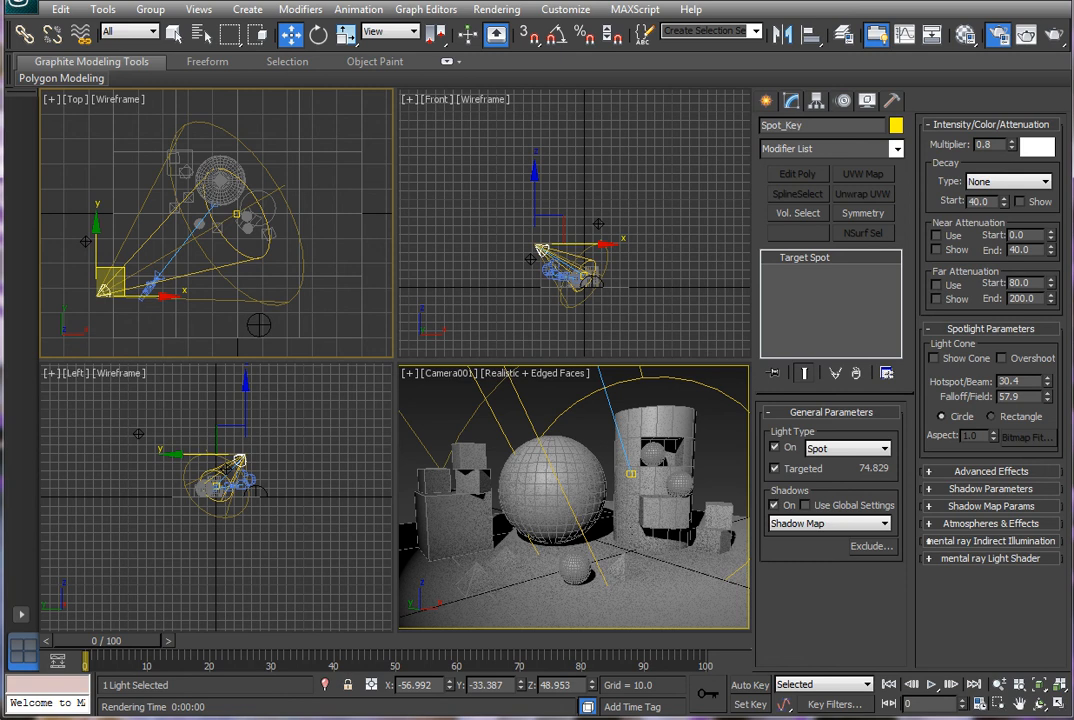
# - Render the camera view with the relocated key light and undo the light's move
pyautogui.click(1052, 40)
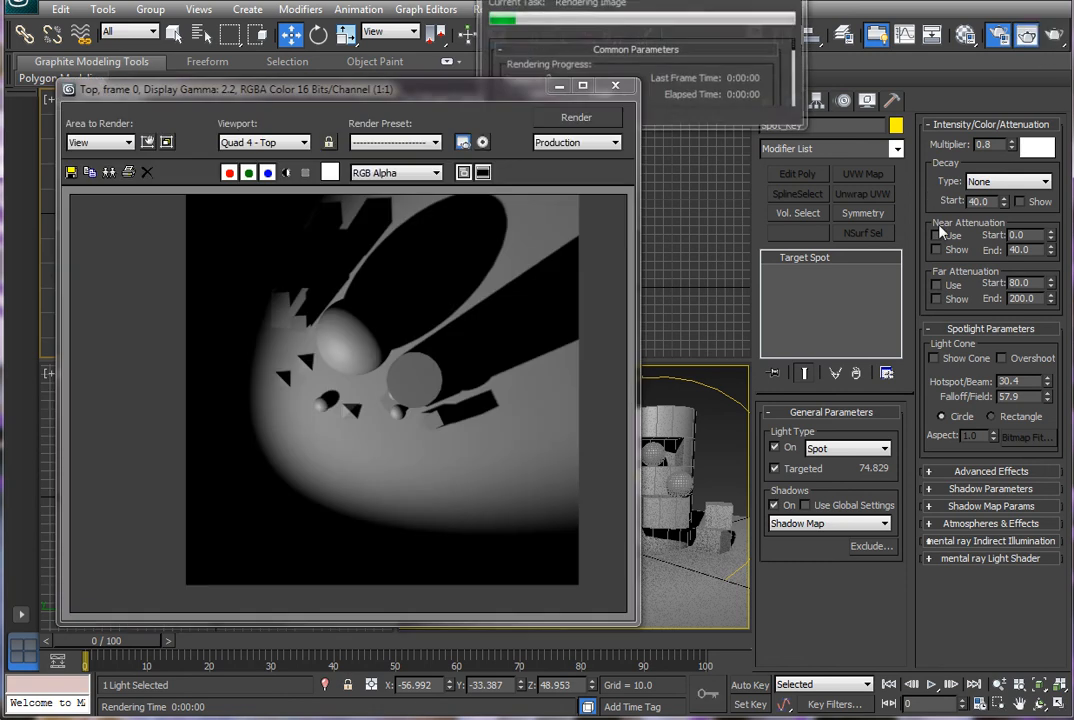
pyautogui.click(615, 86)
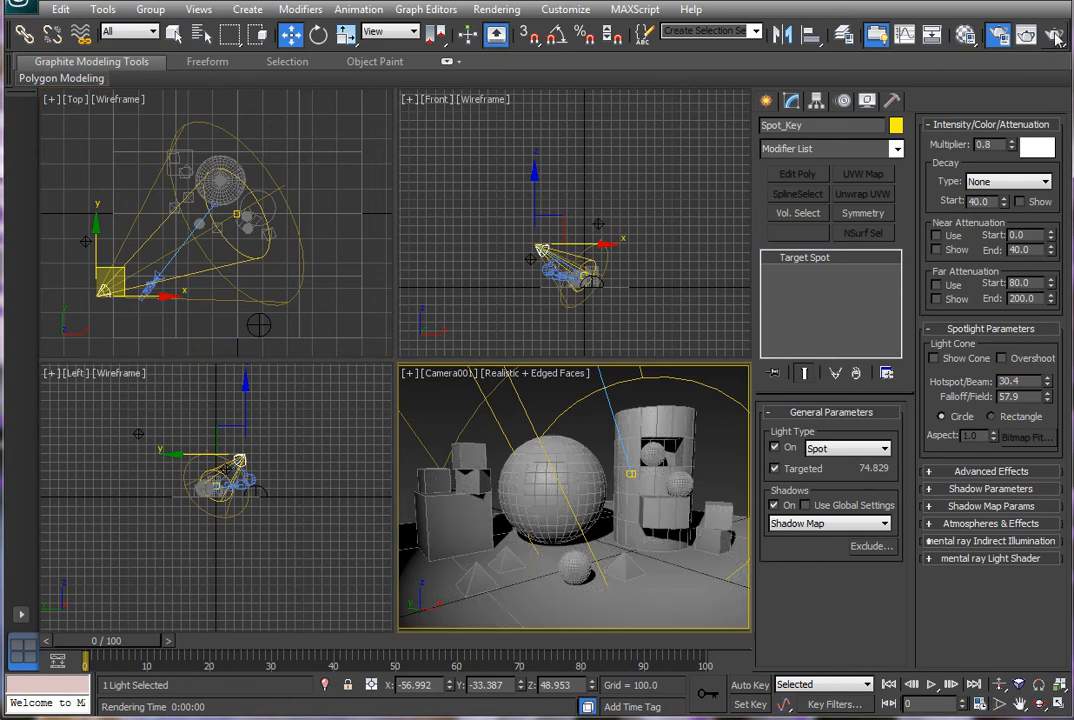
pyautogui.click(1053, 39)
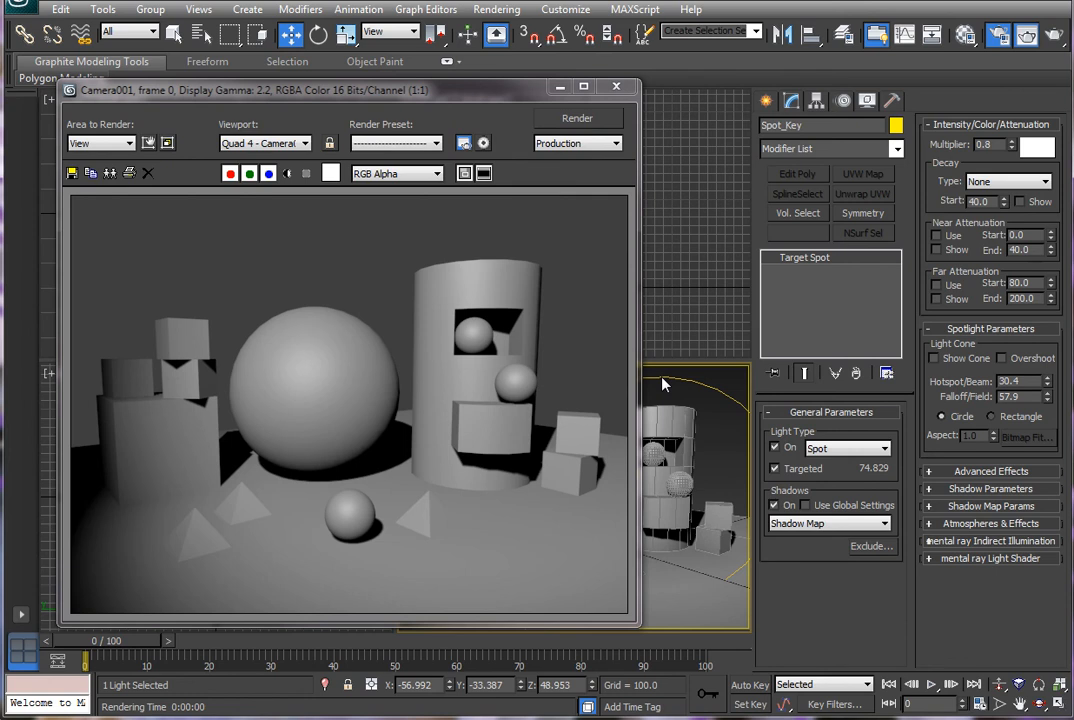
pyautogui.click(616, 86)
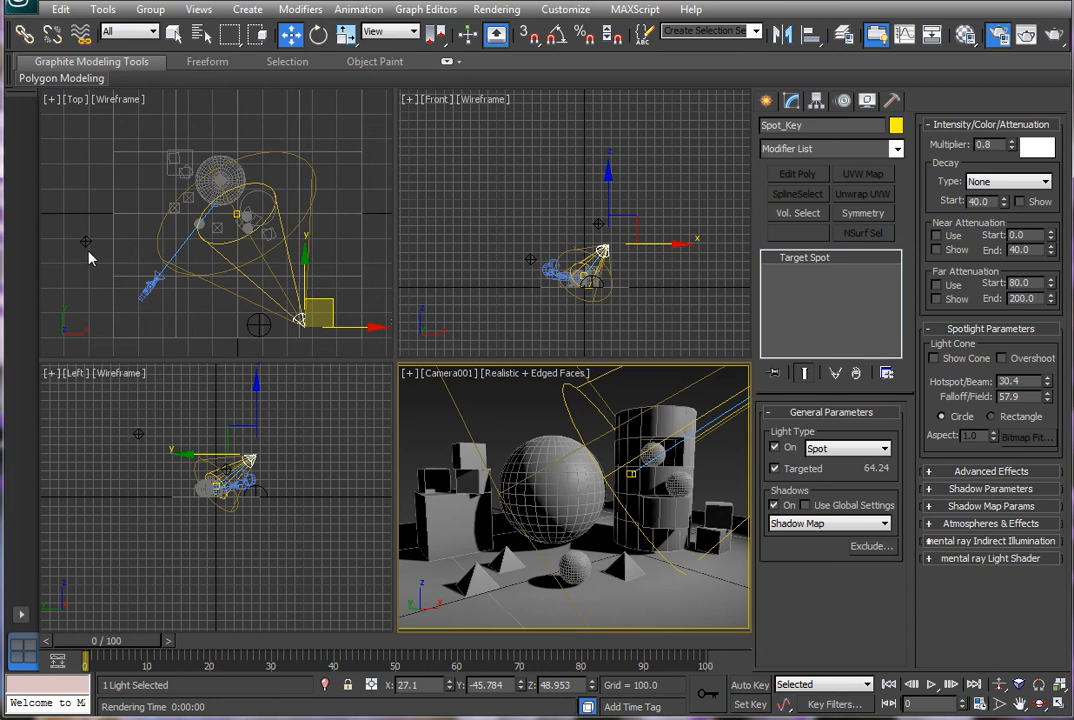
# - Turn on the Omni_Fill light with its shadows off and render the camera view
pyautogui.click(86, 241)
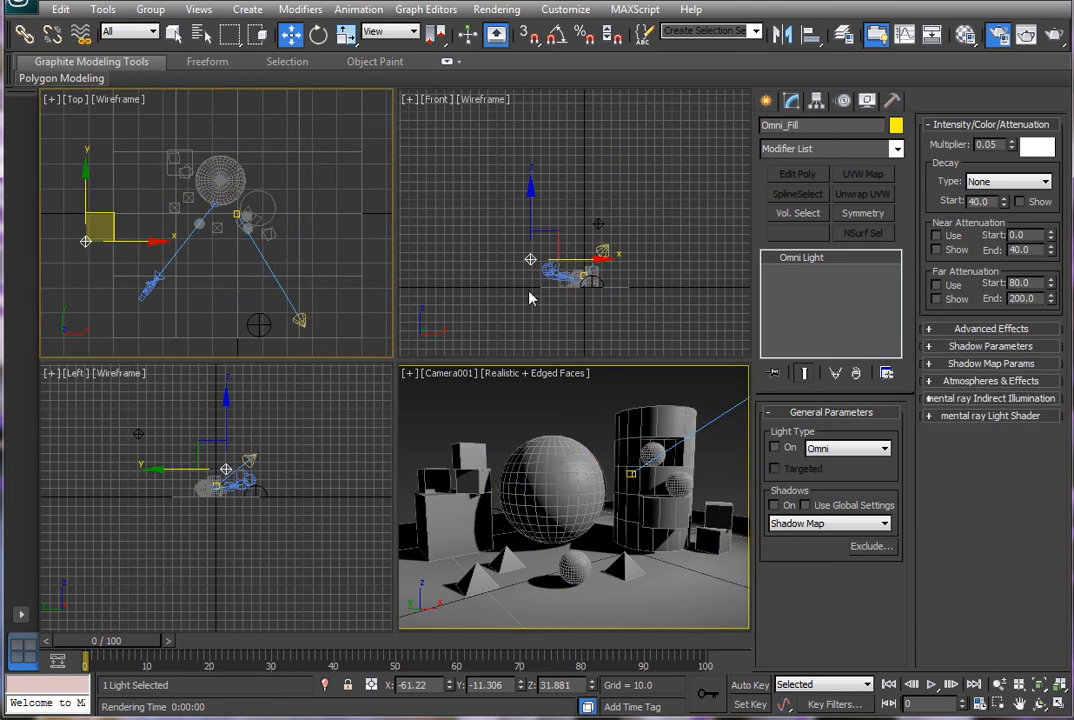
pyautogui.click(776, 449)
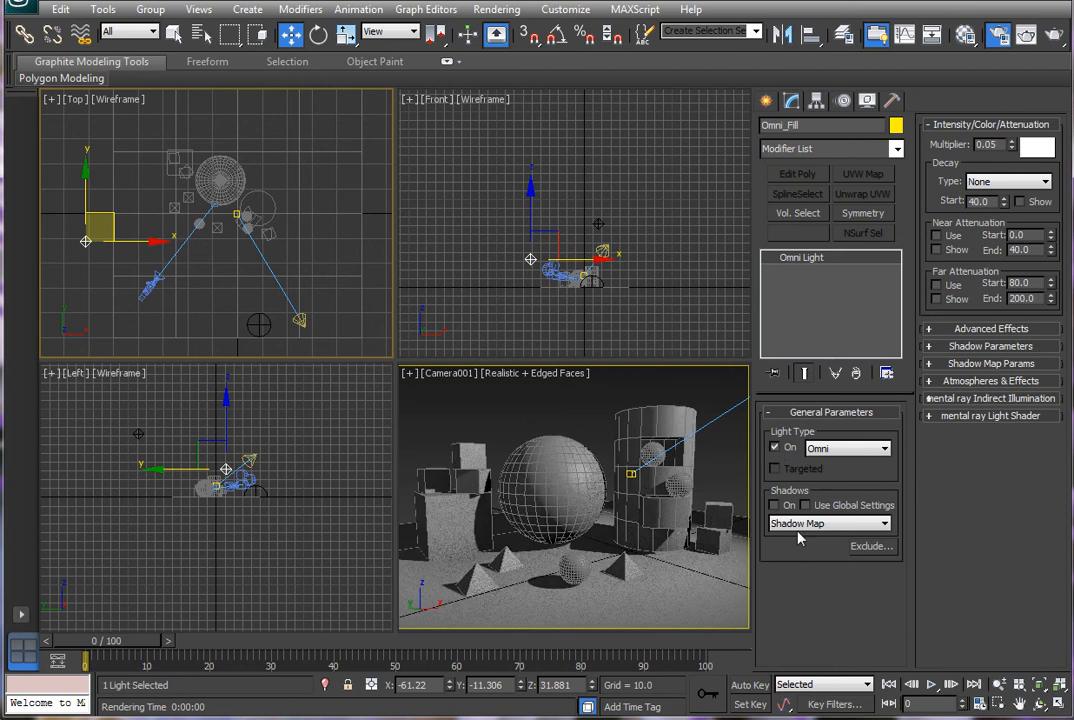
pyautogui.rightClick(472, 401)
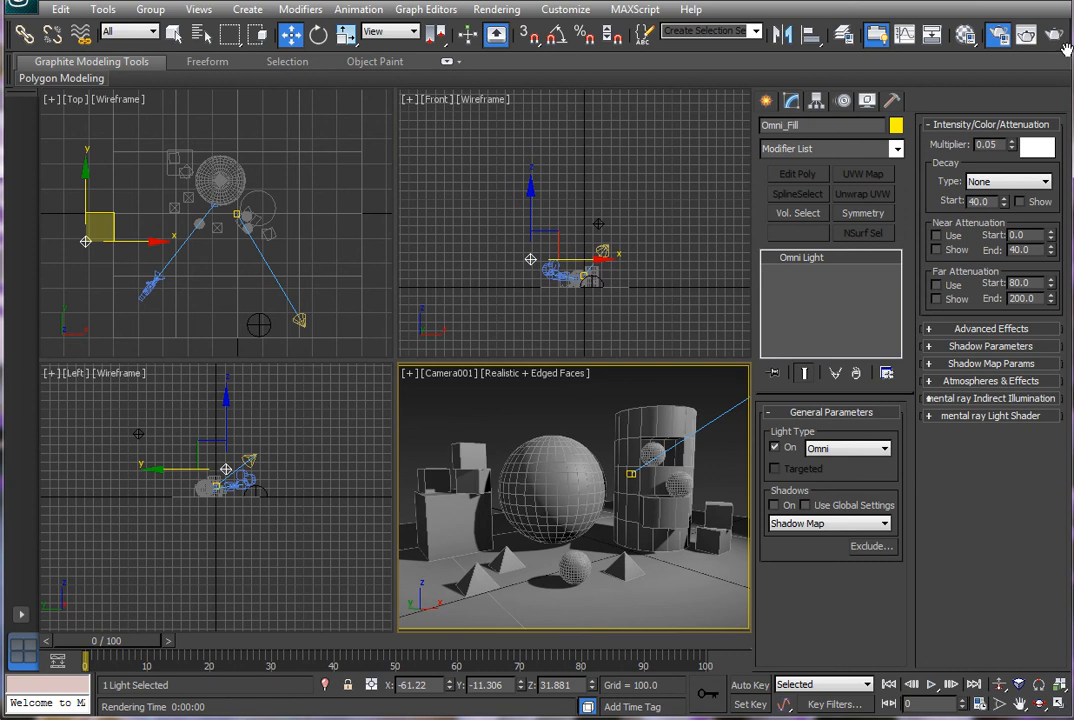
pyautogui.hotkey('shift', 'q')
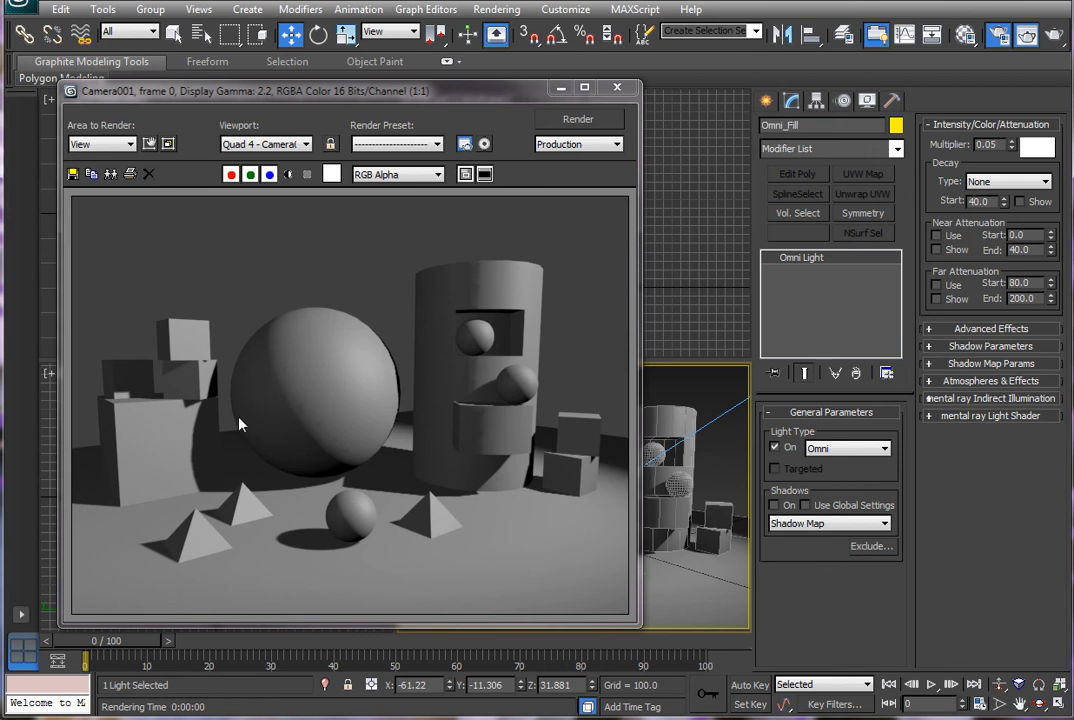
# - Open the rendering environment settings
pyautogui.click(510, 10)
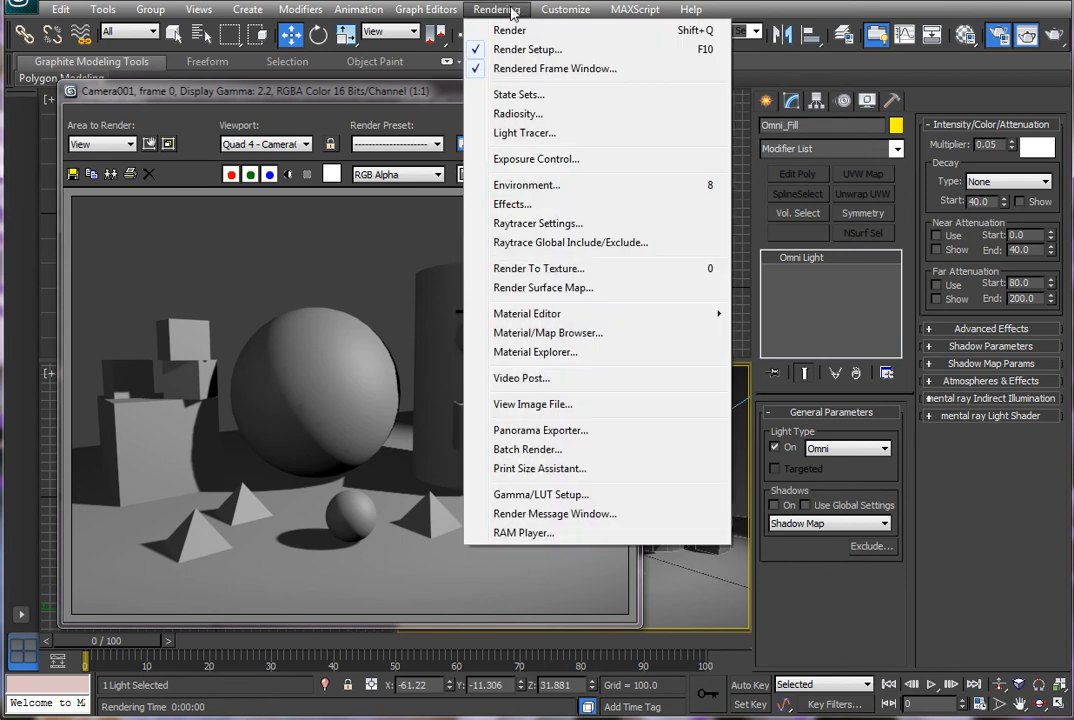
pyautogui.click(527, 186)
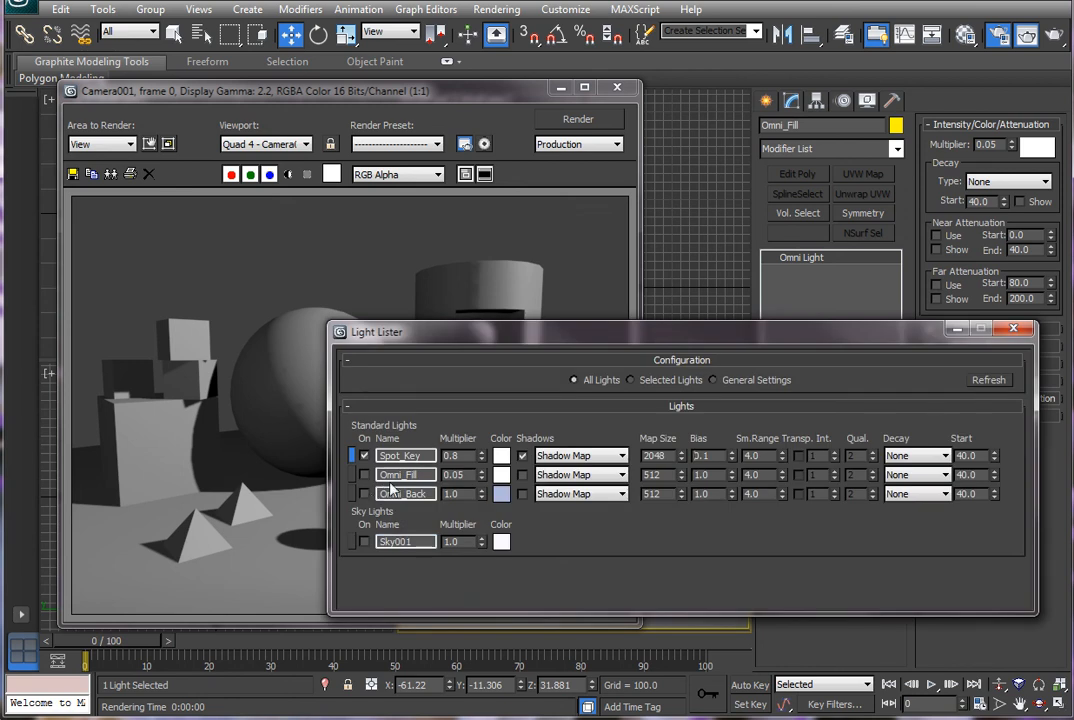
# - Refresh the Light Lister, turn on the Omni_Back light, and render the camera view
pyautogui.click(985, 383)
pyautogui.click(365, 496)
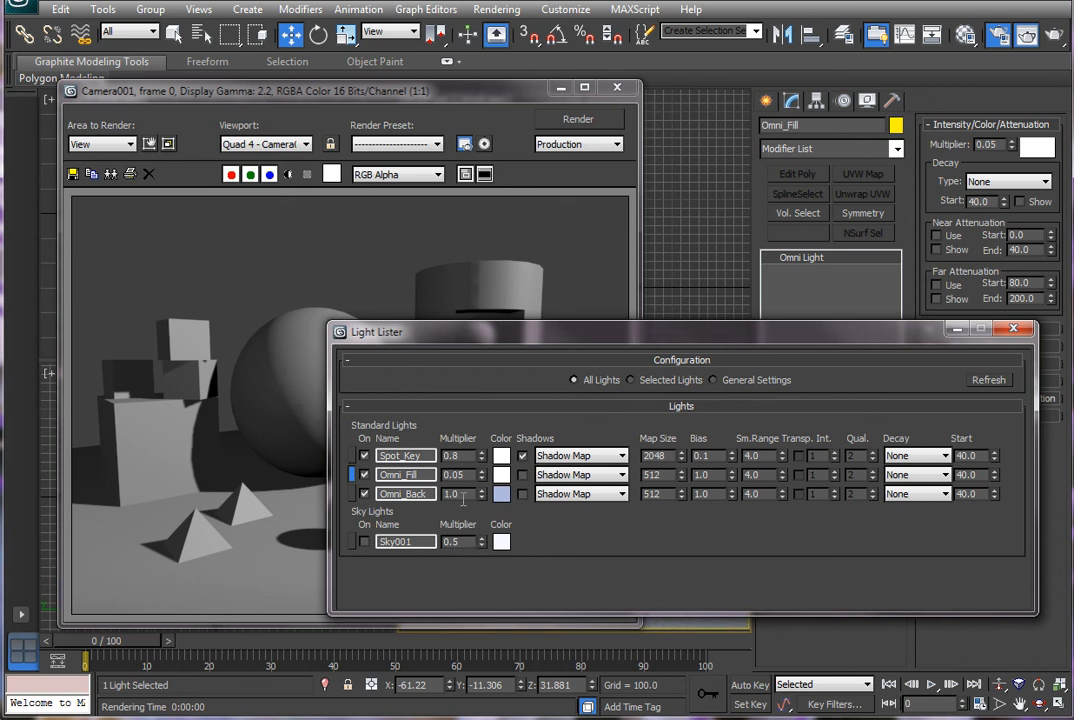
pyautogui.click(1054, 36)
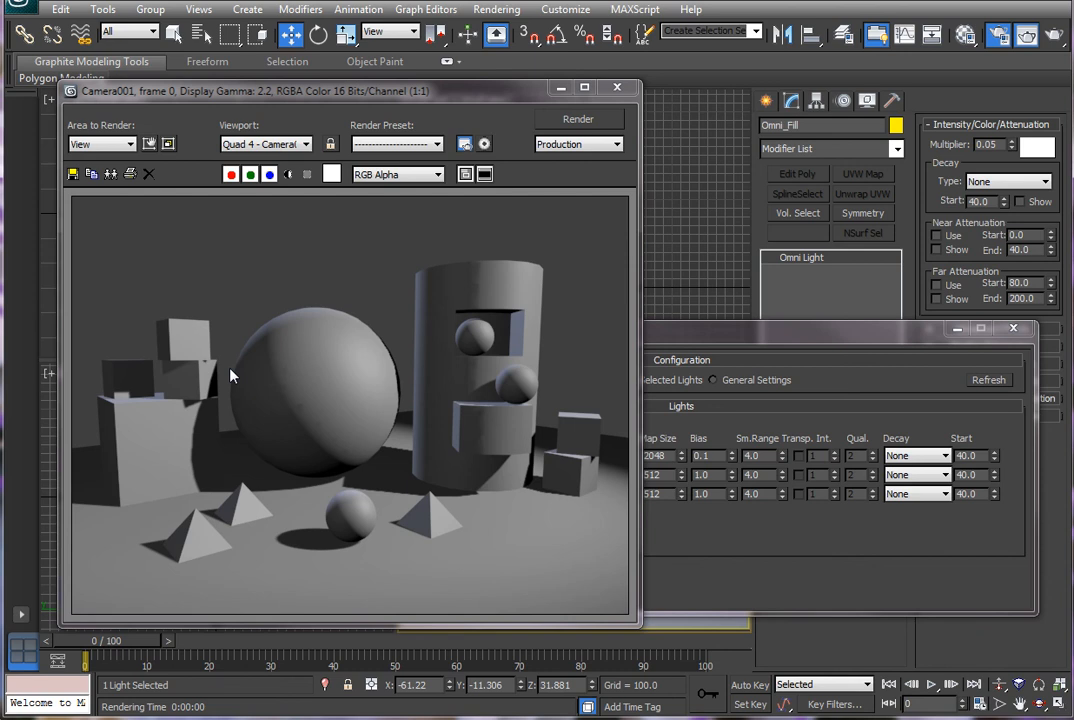
# - Turn off Omni_Fill and Omni_Back in the Light Lister and render with only the key light
pyautogui.click(723, 343)
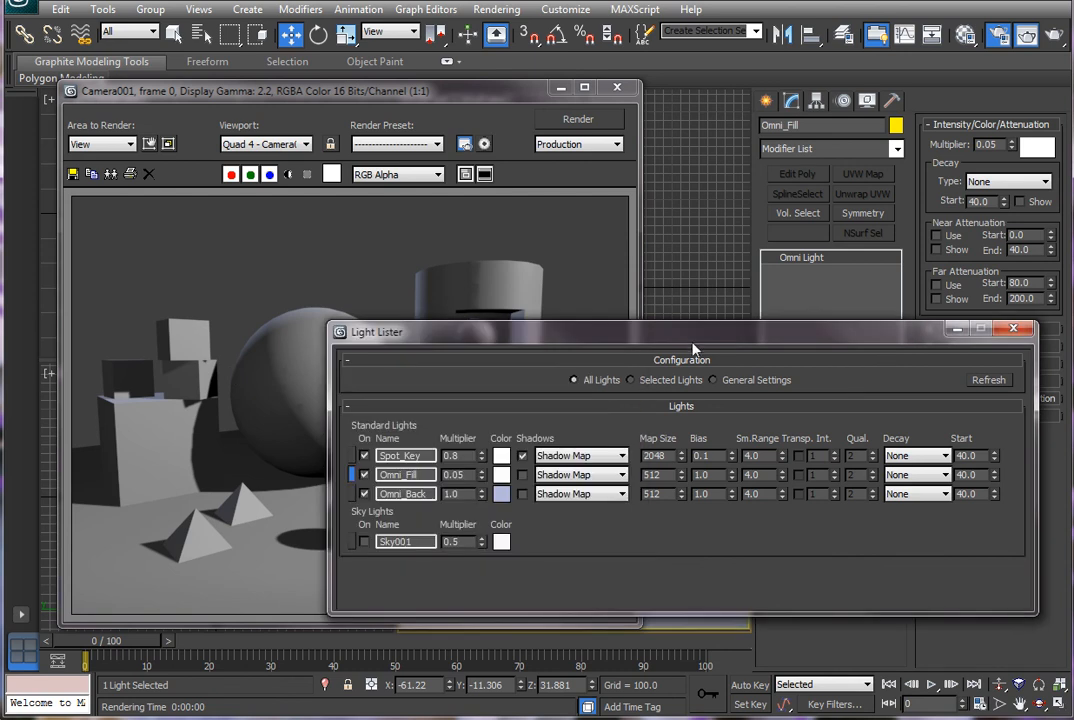
pyautogui.click(364, 475)
pyautogui.click(364, 494)
pyautogui.click(1052, 37)
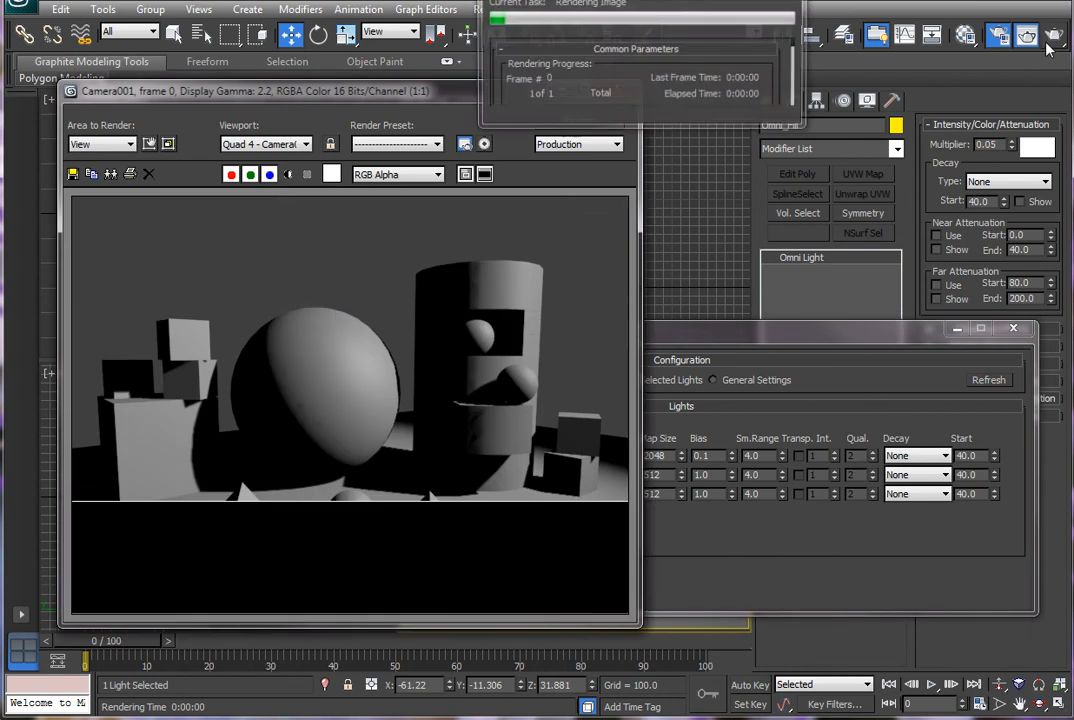
# - Turn on the Sky001 skylight in the Light Lister and render it together with the key light
pyautogui.click(829, 343)
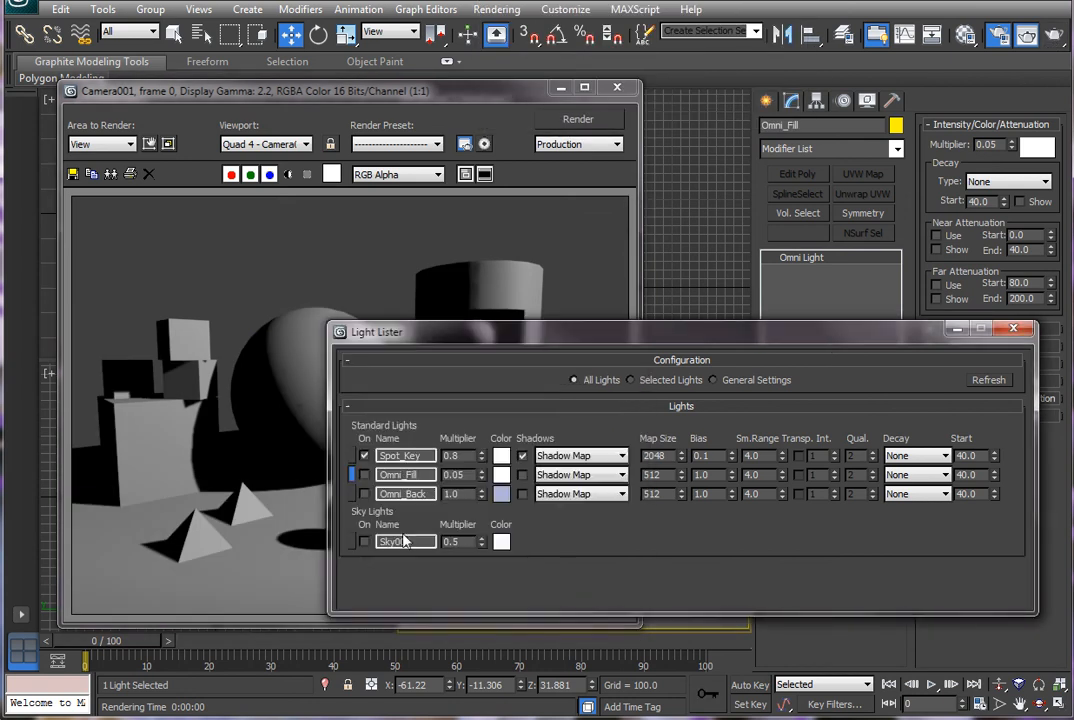
pyautogui.click(364, 542)
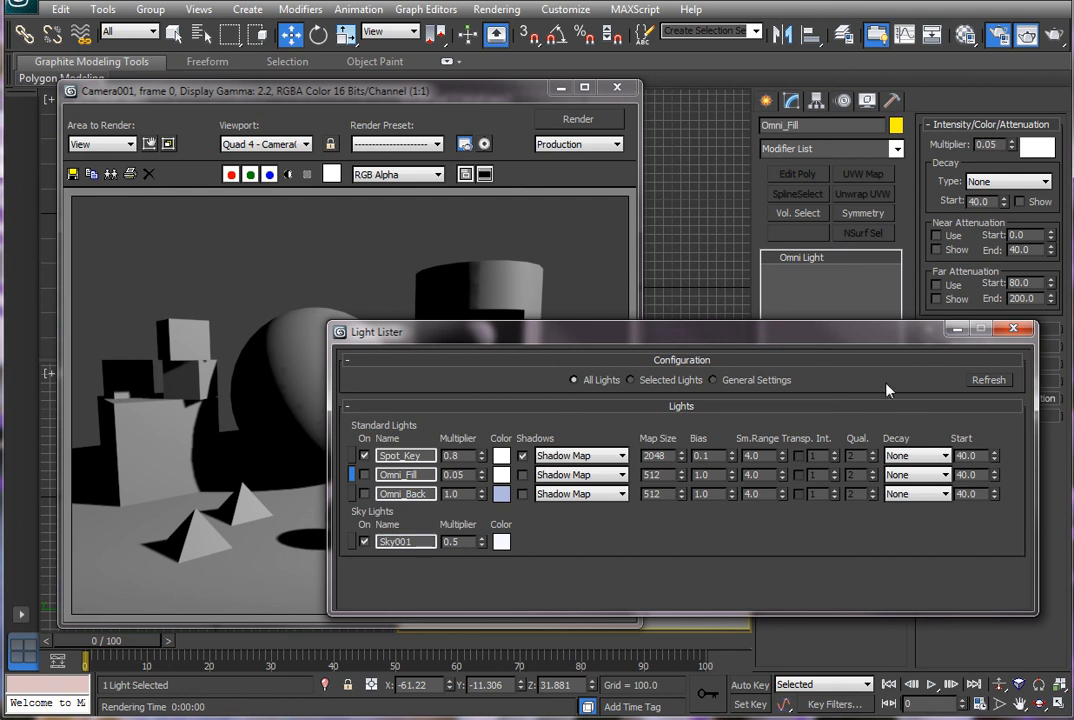
pyautogui.click(1054, 35)
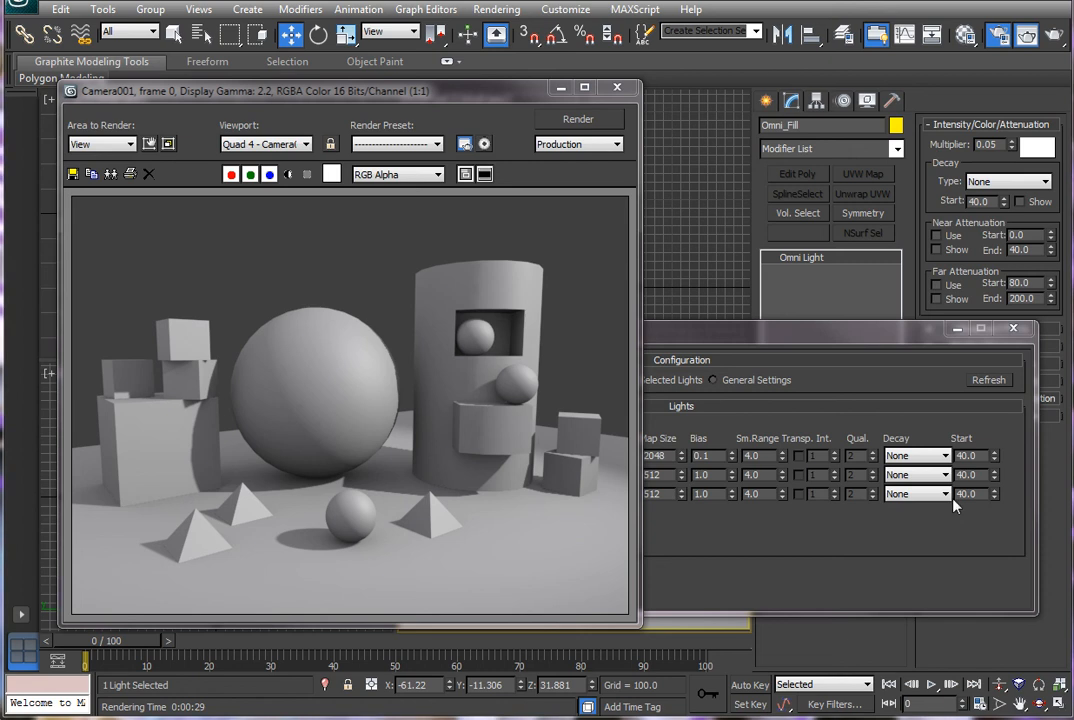
# - Turn Omni_Fill and Omni_Back on again and render the camera view with all four lights
pyautogui.click(693, 340)
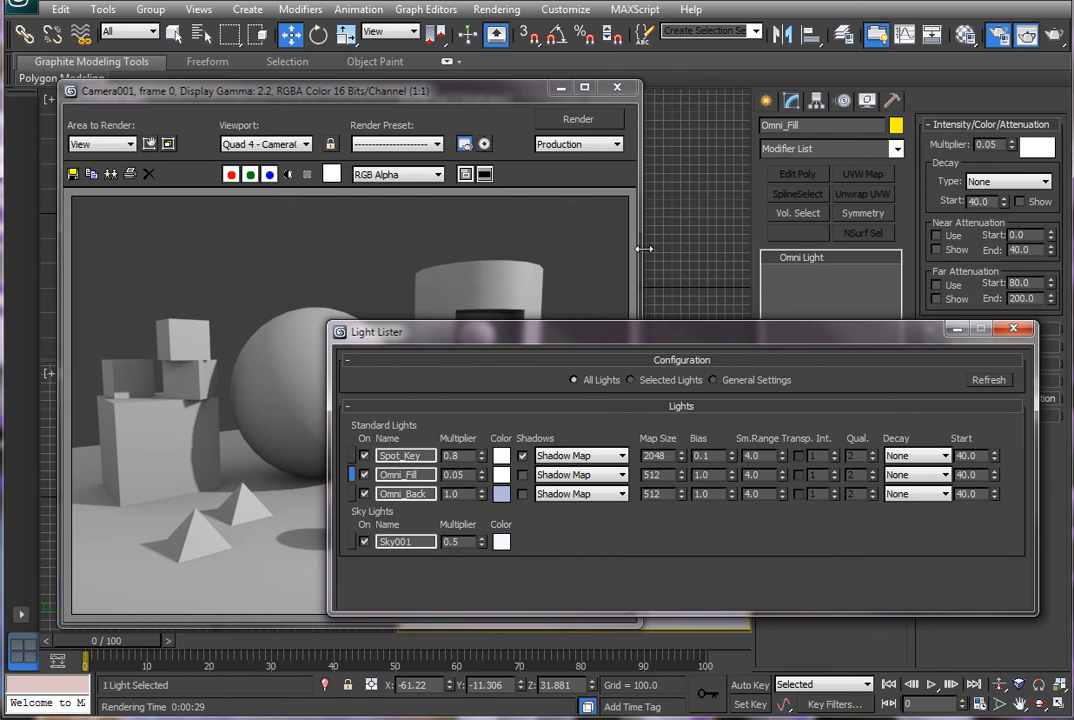
pyautogui.click(1054, 35)
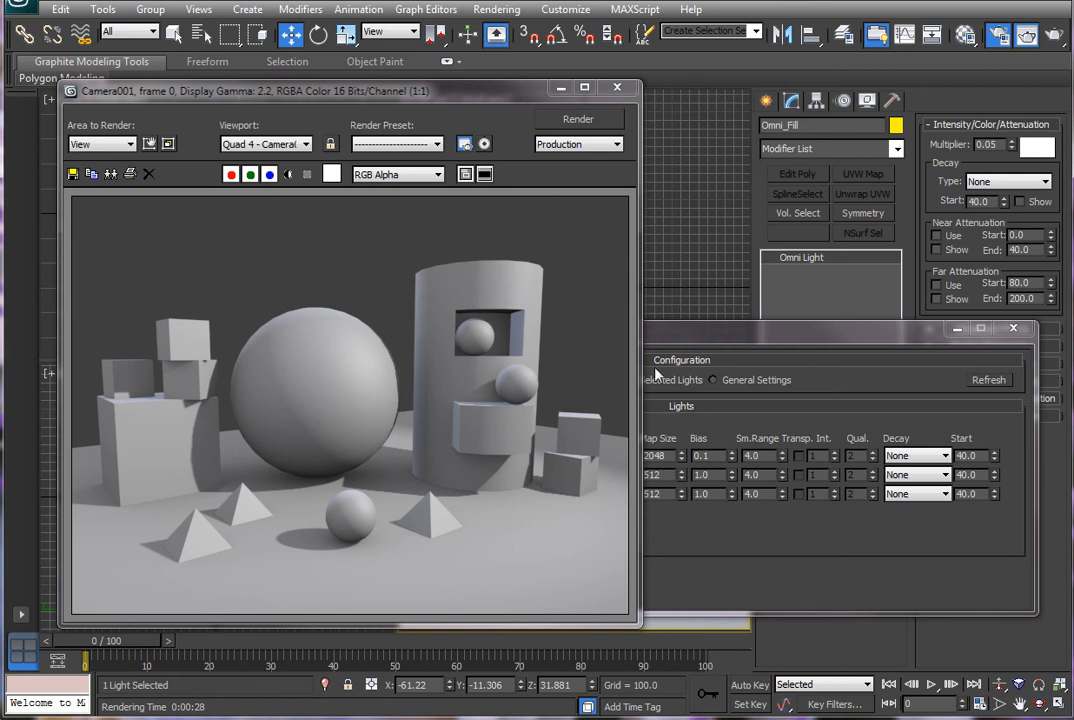
# - Close the Light Lister and minimize the rendered frame window to return to the viewports
pyautogui.click(686, 338)
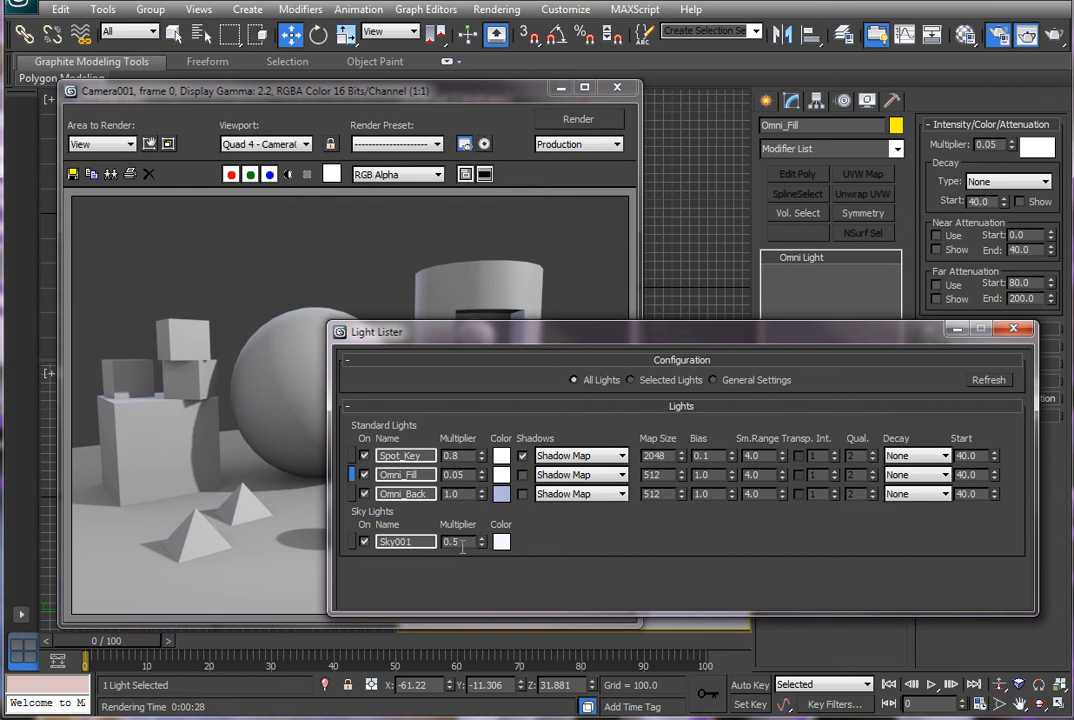
pyautogui.click(1013, 329)
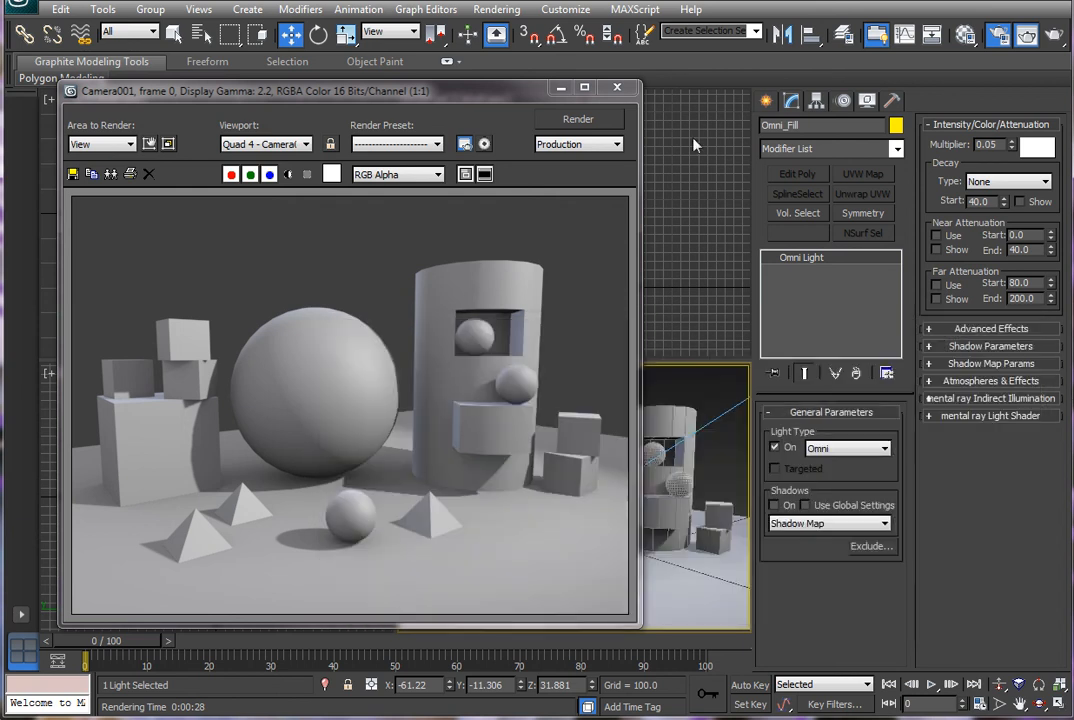
pyautogui.click(561, 89)
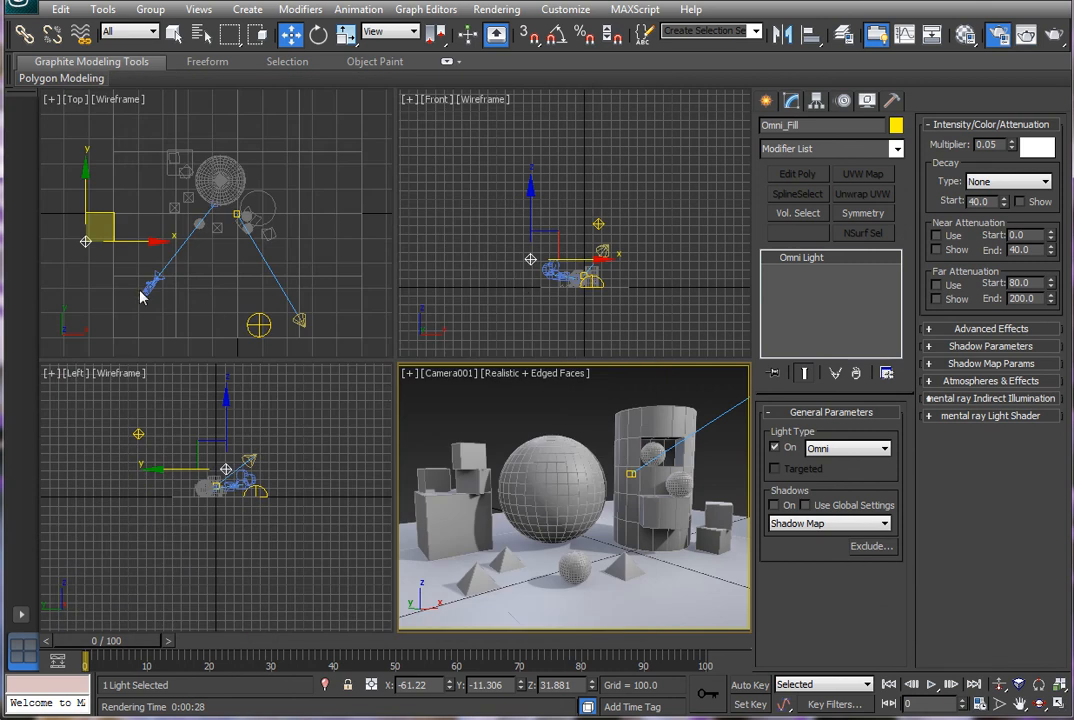
# - Select the Omni_Fill and Sky001 lights in the Top and Front views to review their placement and parameters
pyautogui.click(89, 269)
pyautogui.click(85, 240)
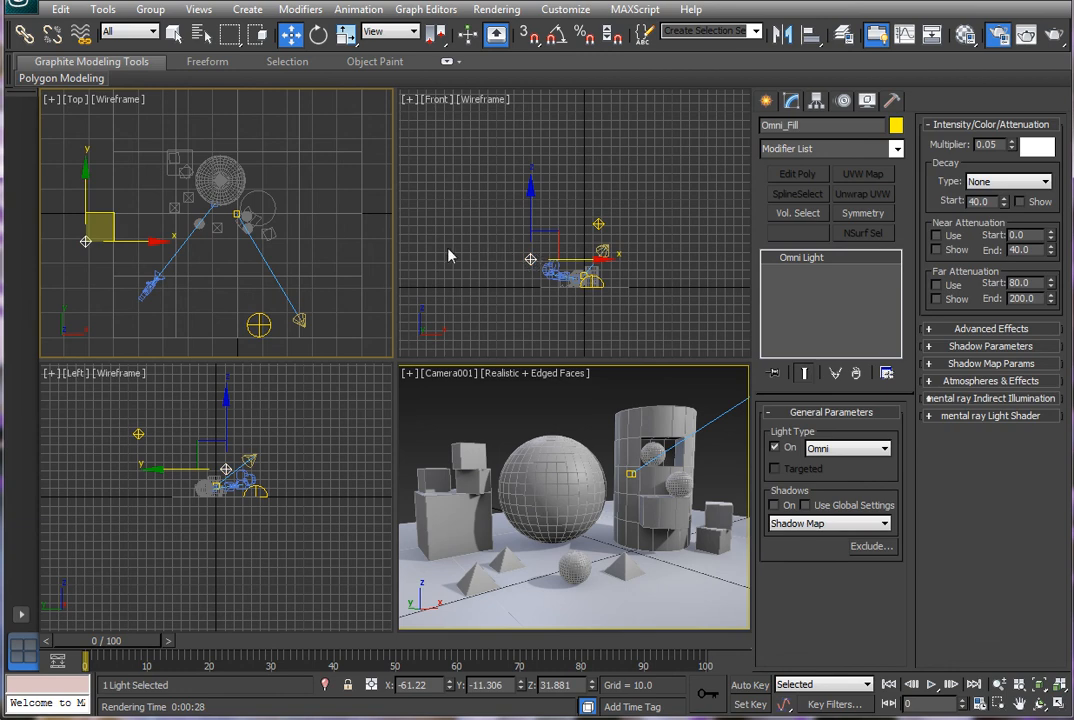
pyautogui.click(535, 265)
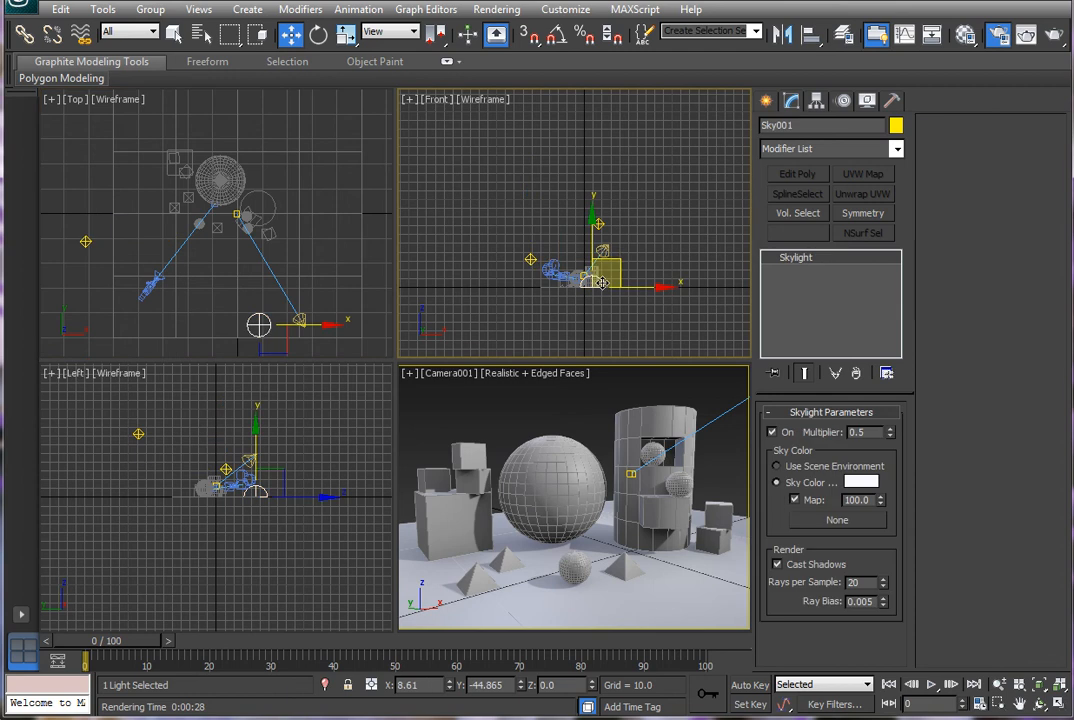
pyautogui.click(530, 260)
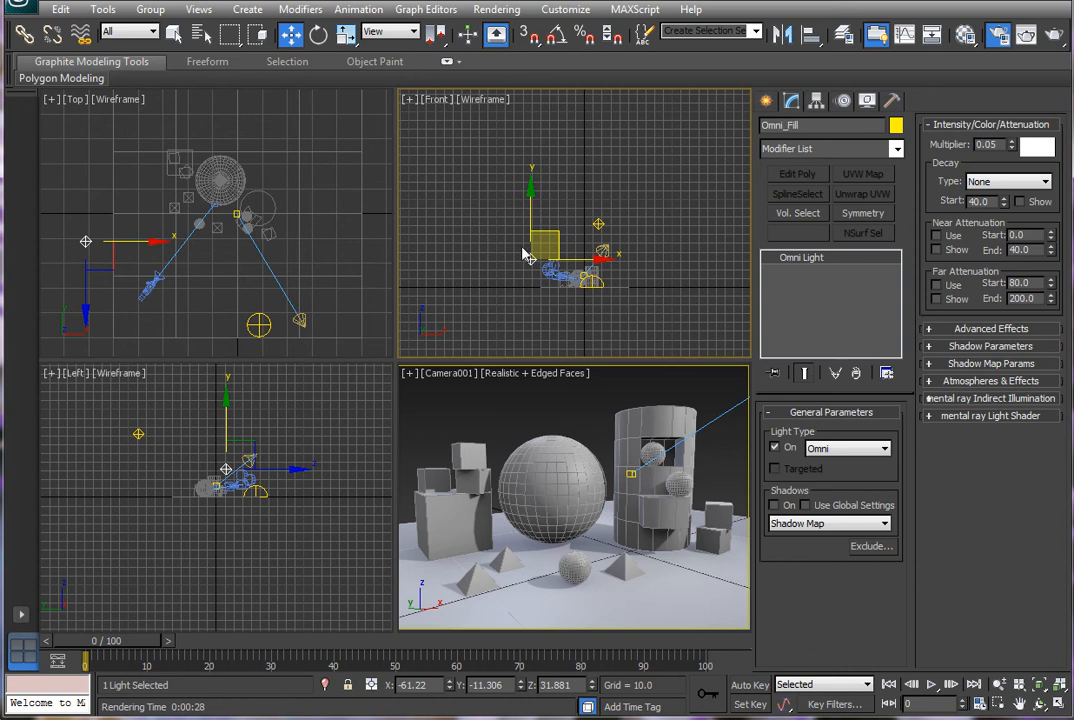
# - Select the Omni_Back light in the Front view and review its placement in the Left view
pyautogui.click(598, 225)
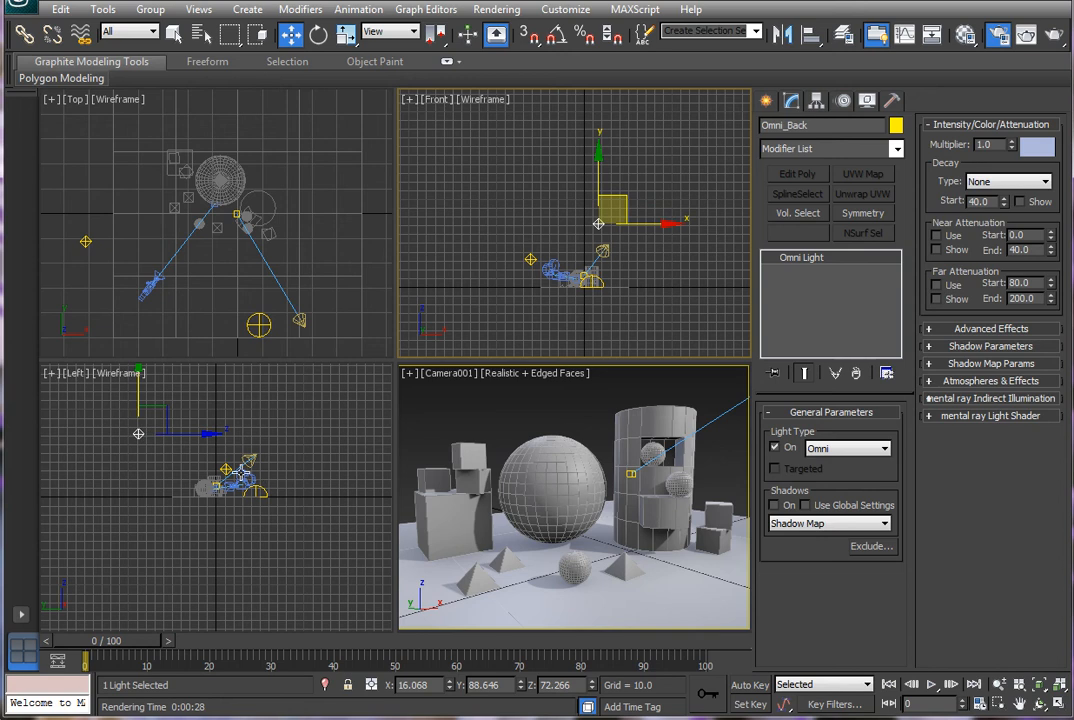
pyautogui.moveTo(239, 469); pyautogui.dragTo(273, 505, button='middle')
pyautogui.scroll(4, 246, 490)
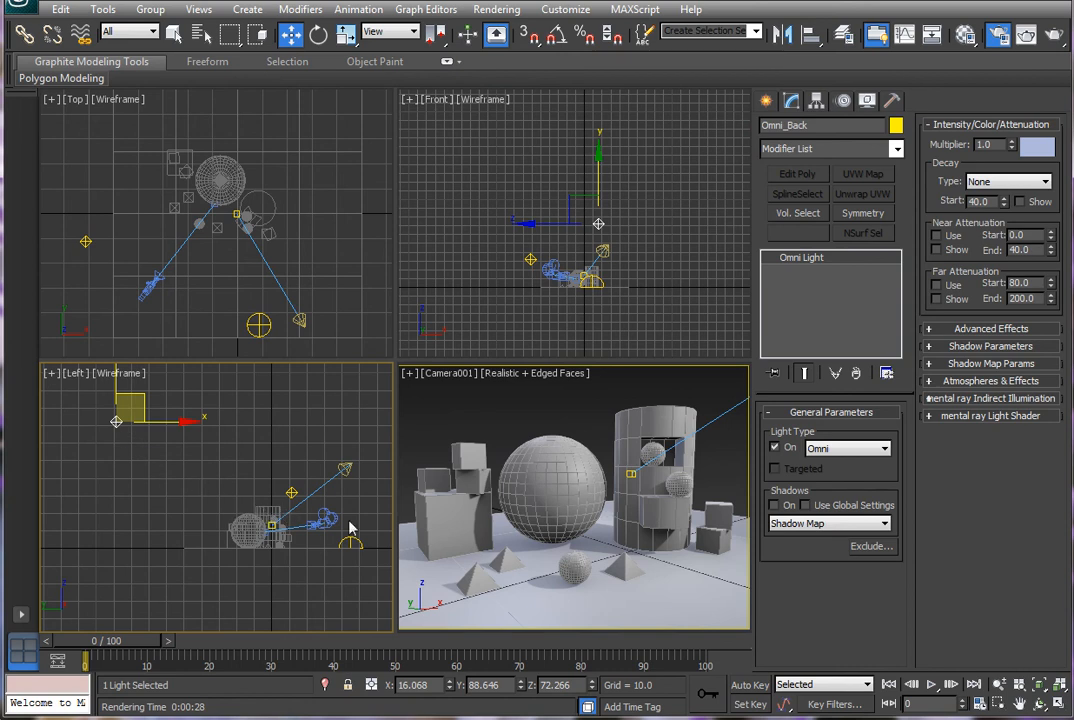
# - Move the Sky001 skylight in the Top view to about X 36.9, Y -32.8
pyautogui.click(272, 327)
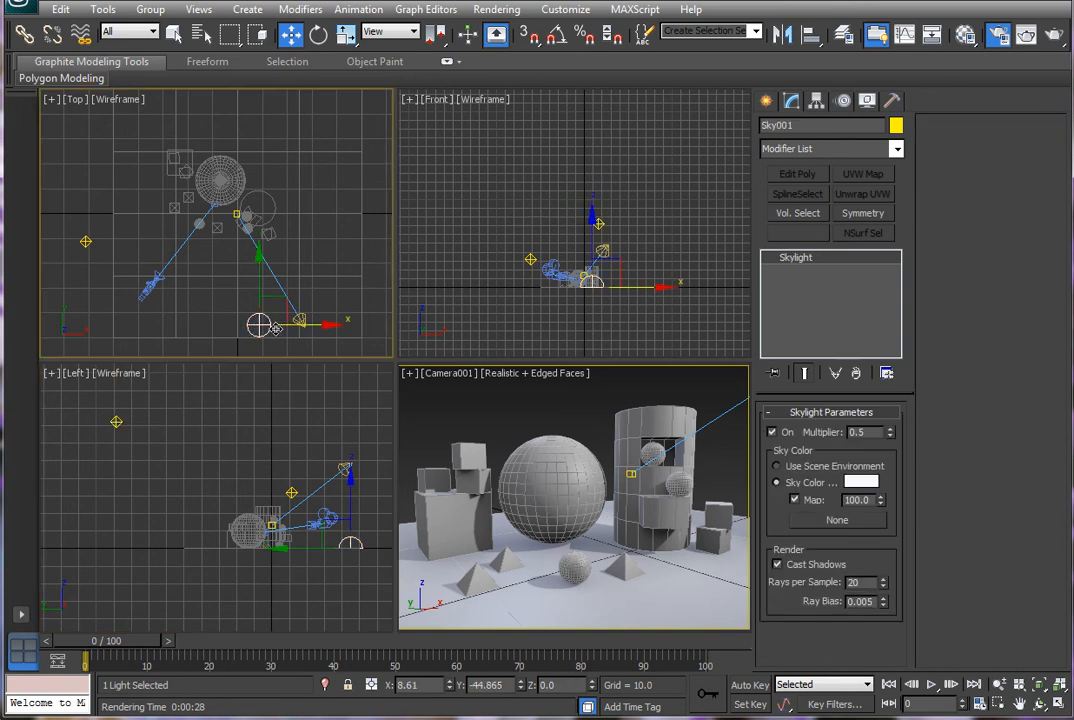
pyautogui.moveTo(290, 301); pyautogui.dragTo(335, 289)
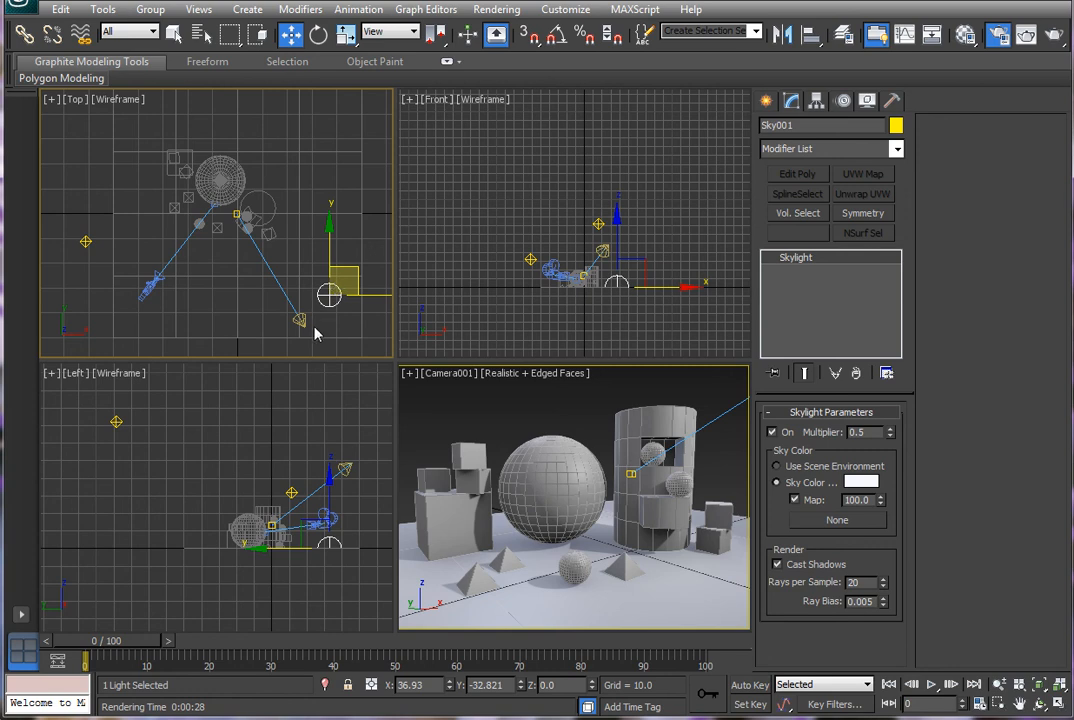
# - Look through Spot_Key in the Top viewport, shift its view slightly and narrow its hotspot to about 29.5
pyautogui.click(312, 323)
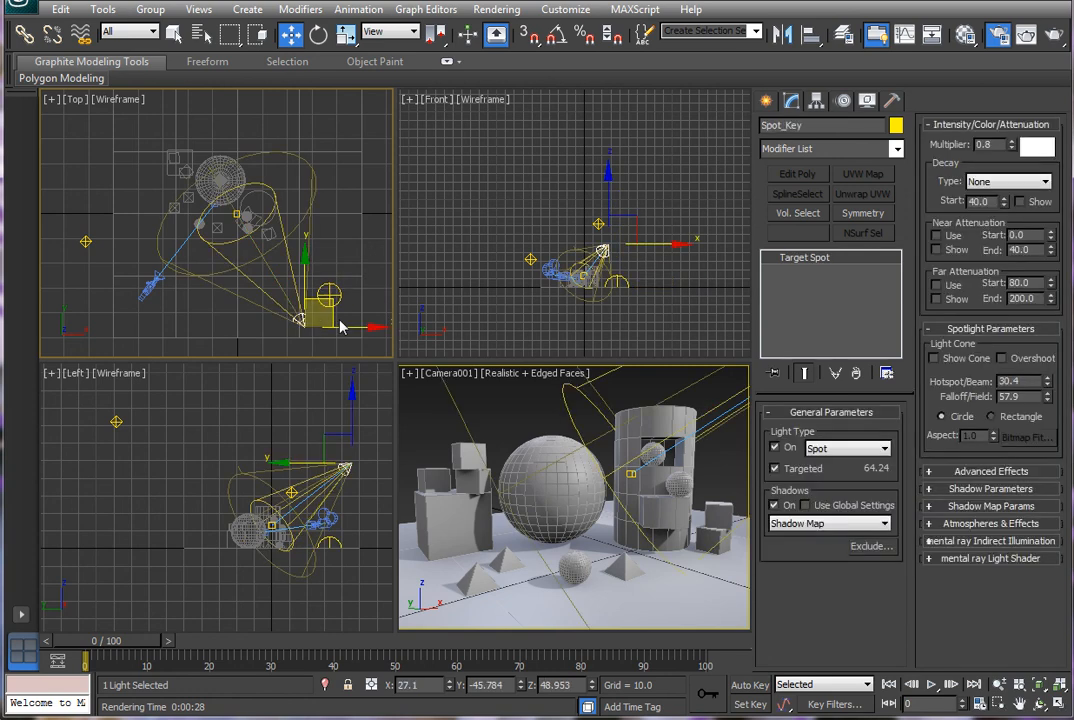
pyautogui.hotkey('shift', '4')
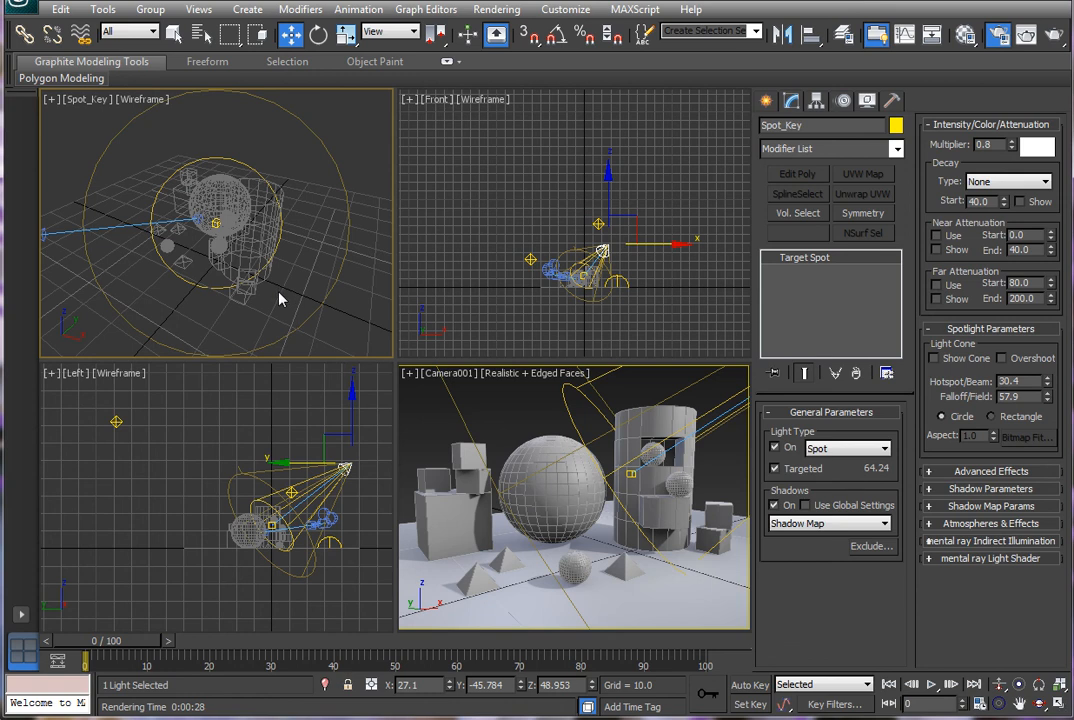
pyautogui.moveTo(280, 268)
pyautogui.mouseDown(button='middle')
pyautogui.moveTo(247, 273)
pyautogui.moveTo(256, 249)
pyautogui.moveTo(237, 284)
pyautogui.moveTo(288, 288)
pyautogui.moveTo(249, 259)
pyautogui.moveTo(240, 280)
pyautogui.moveTo(246, 272)
pyautogui.mouseUp(button='middle')
pyautogui.click(1019, 684)
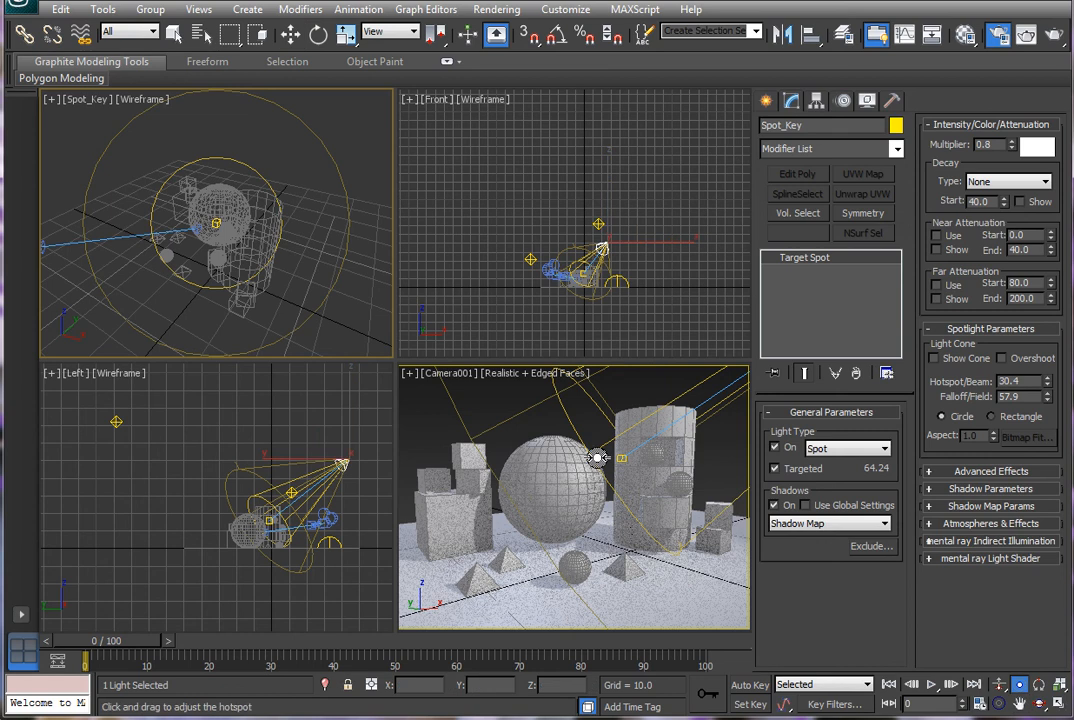
pyautogui.moveTo(196, 225); pyautogui.dragTo(399, 276)
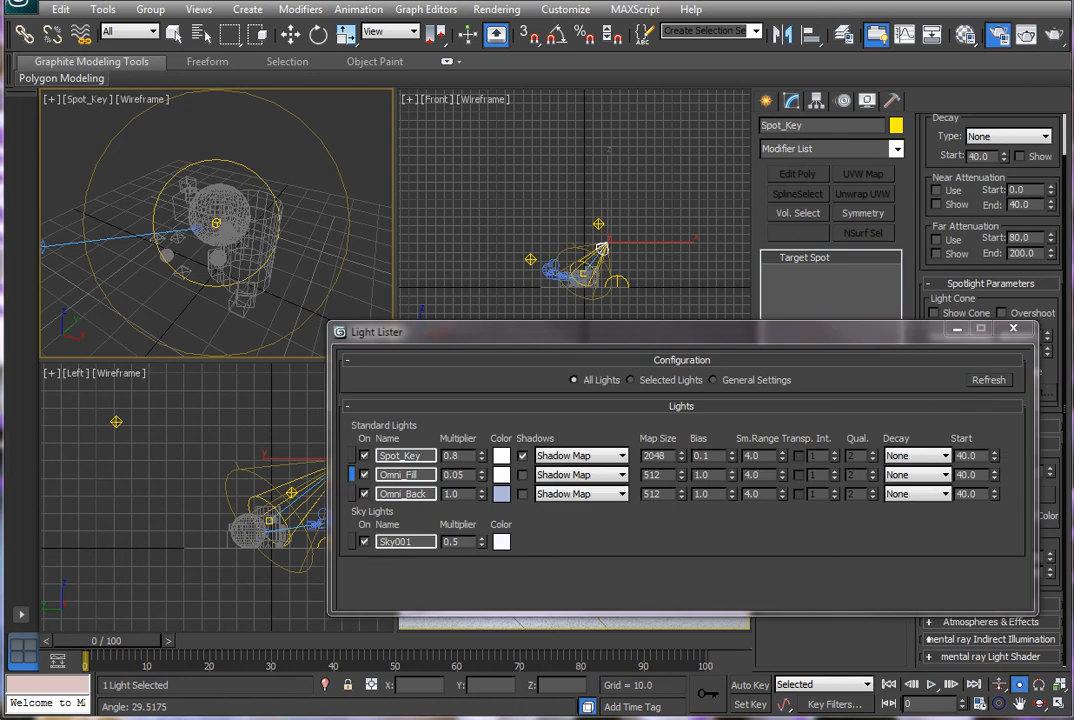
# - Turn off Sky001, Omni_Back and Omni_Fill in the Light Lister, leaving only Spot_Key on
pyautogui.click(364, 542)
pyautogui.click(363, 541)
pyautogui.click(364, 494)
pyautogui.click(364, 475)
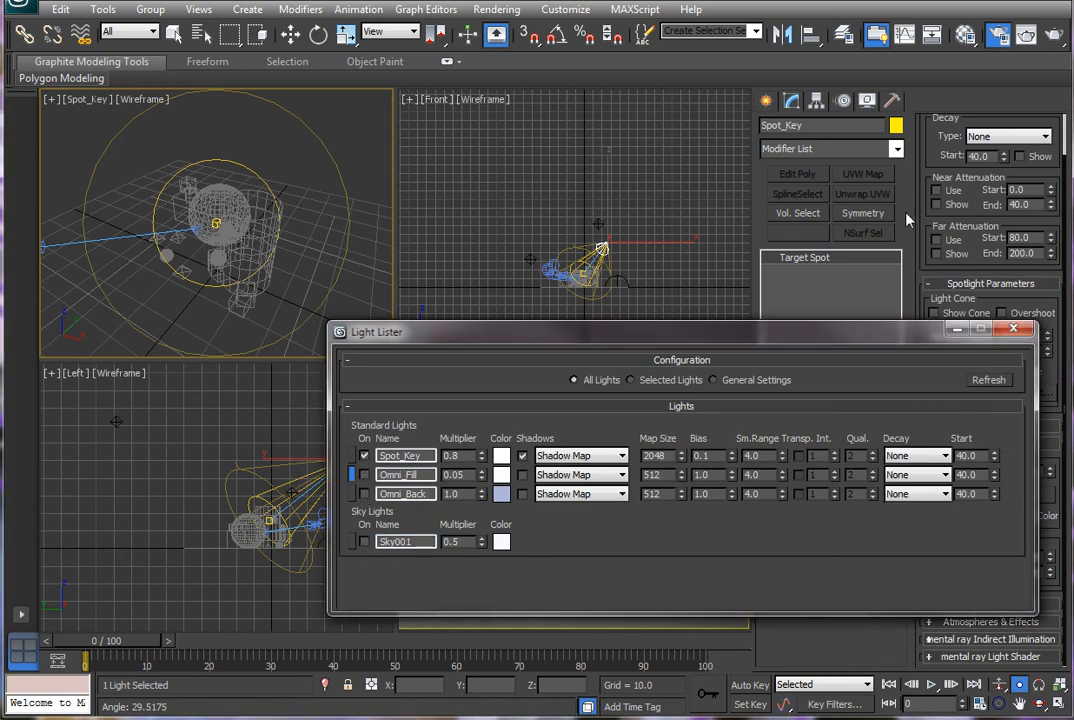
# - Render the Spot_Key view and the Camera001 view with only the key light on
pyautogui.click(1026, 34)
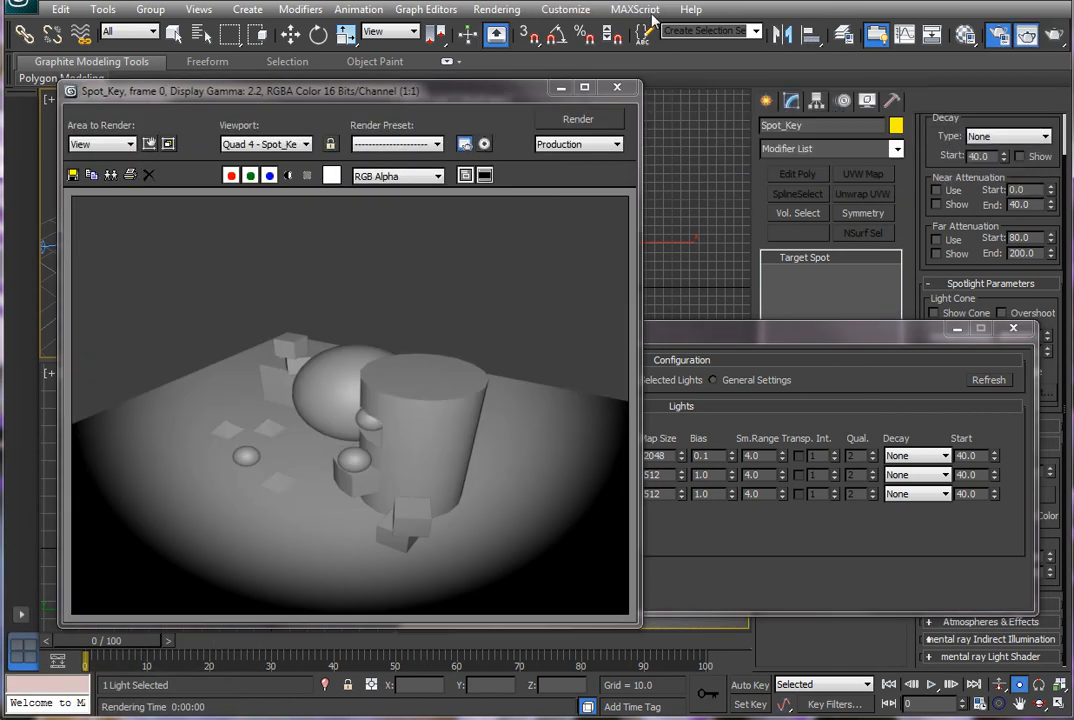
pyautogui.moveTo(736, 320); pyautogui.dragTo(751, 413)
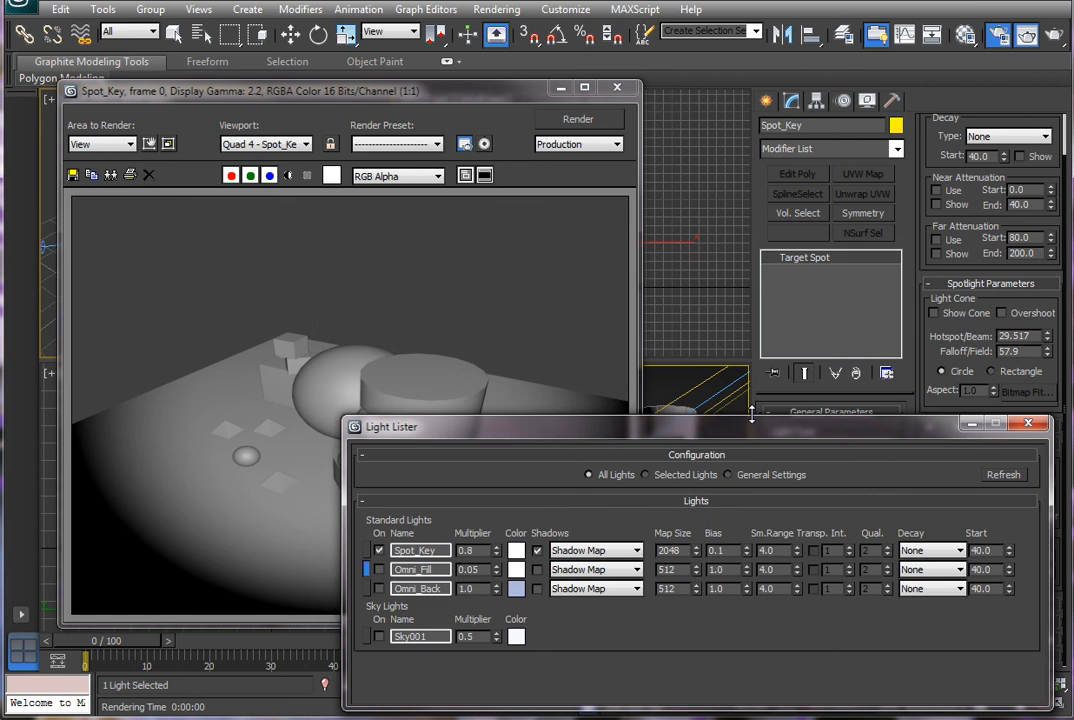
pyautogui.rightClick(729, 399)
pyautogui.click(1053, 39)
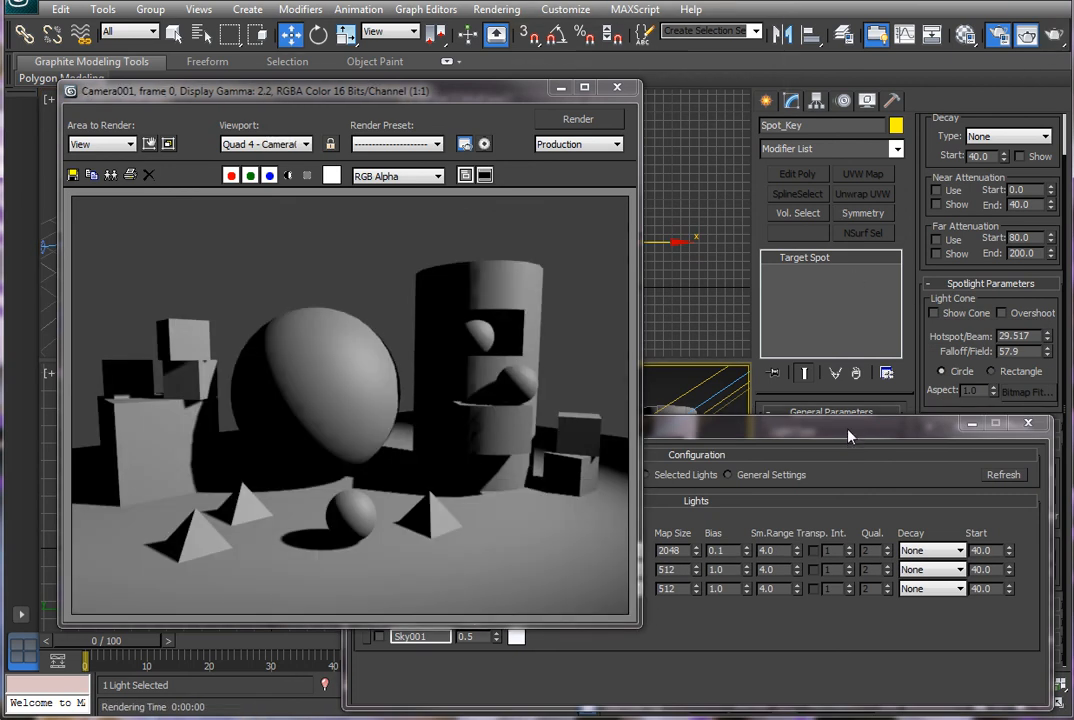
# - Set Spot_Key's shadow color to a very dark violet (RGB 3, 2, 5) and its shadow density to 0.8
pyautogui.moveTo(923, 431); pyautogui.dragTo(645, 422)
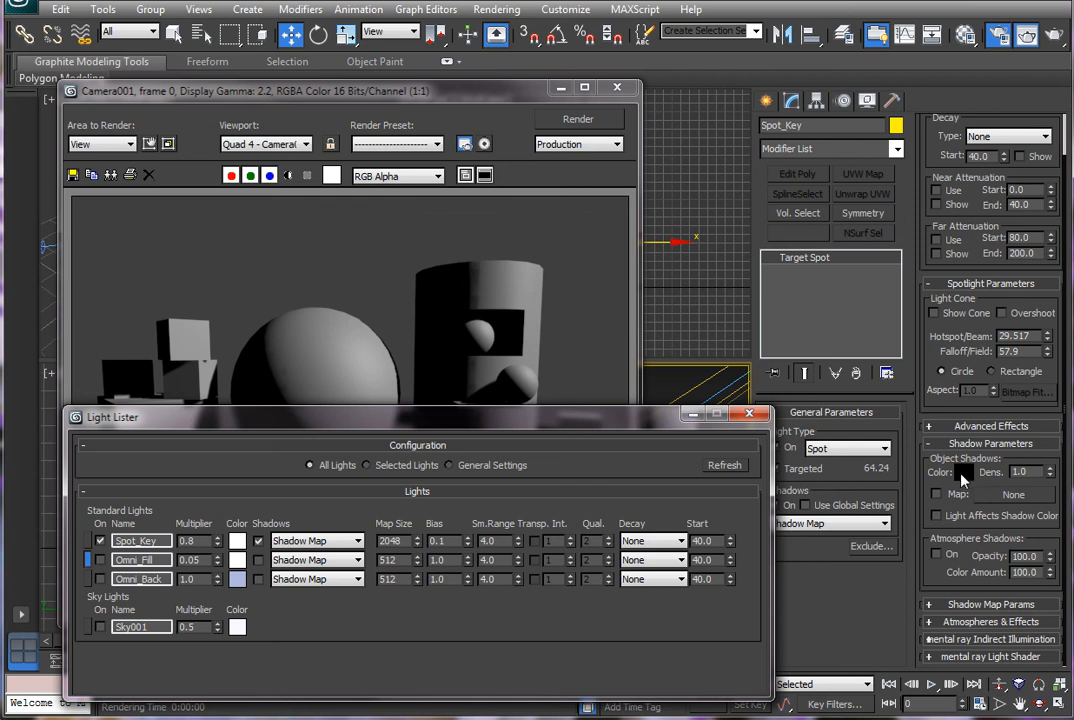
pyautogui.click(962, 472)
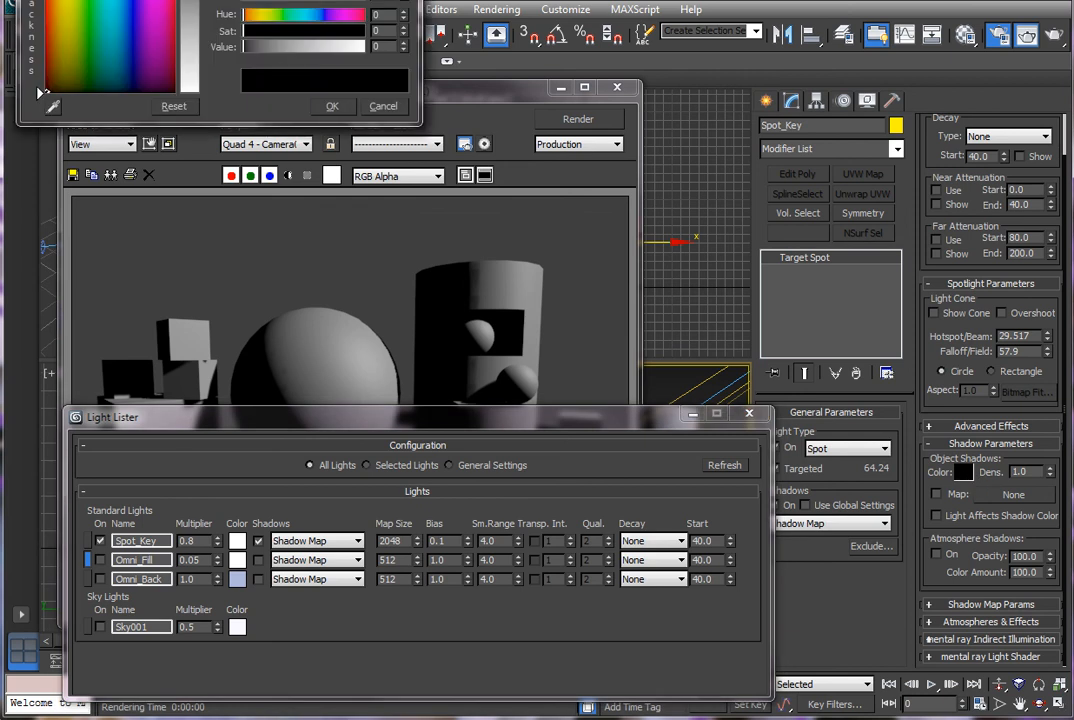
pyautogui.moveTo(277, 0); pyautogui.dragTo(299, 149)
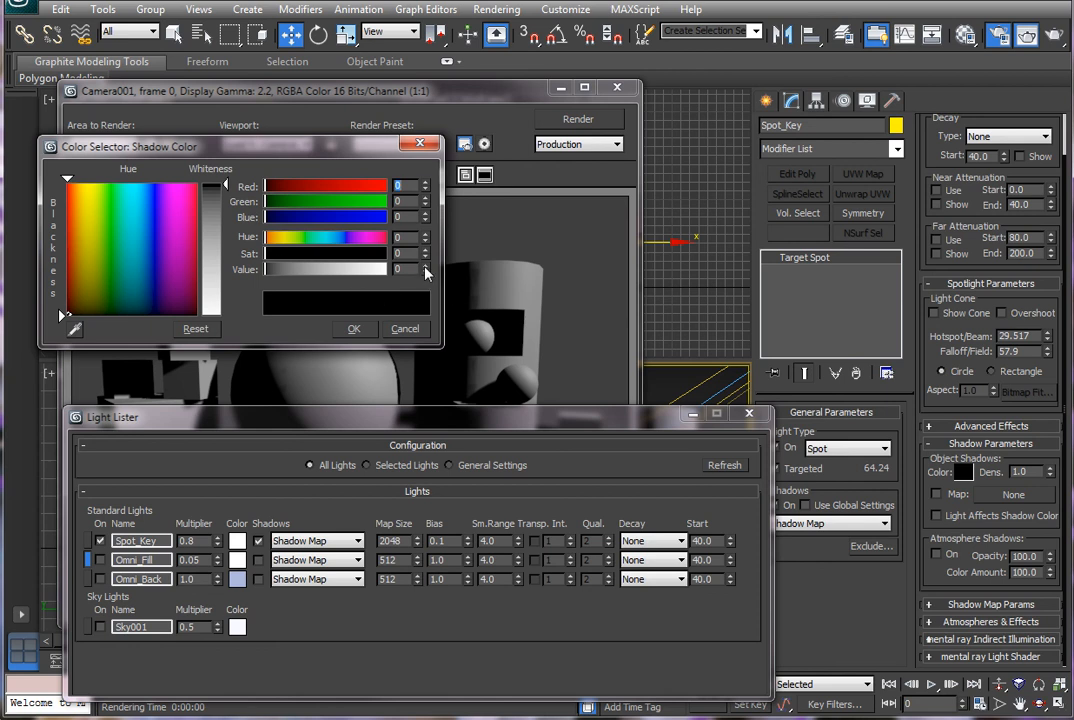
pyautogui.moveTo(426, 272); pyautogui.dragTo(427, 258)
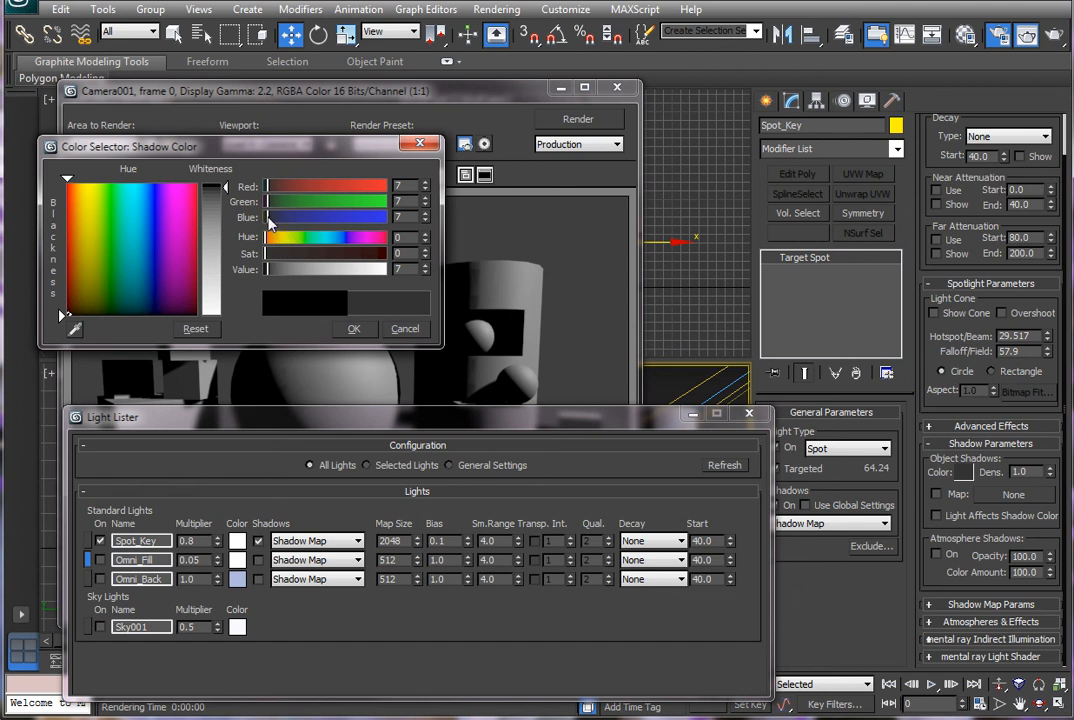
pyautogui.moveTo(268, 217); pyautogui.dragTo(272, 217)
pyautogui.click(268, 185)
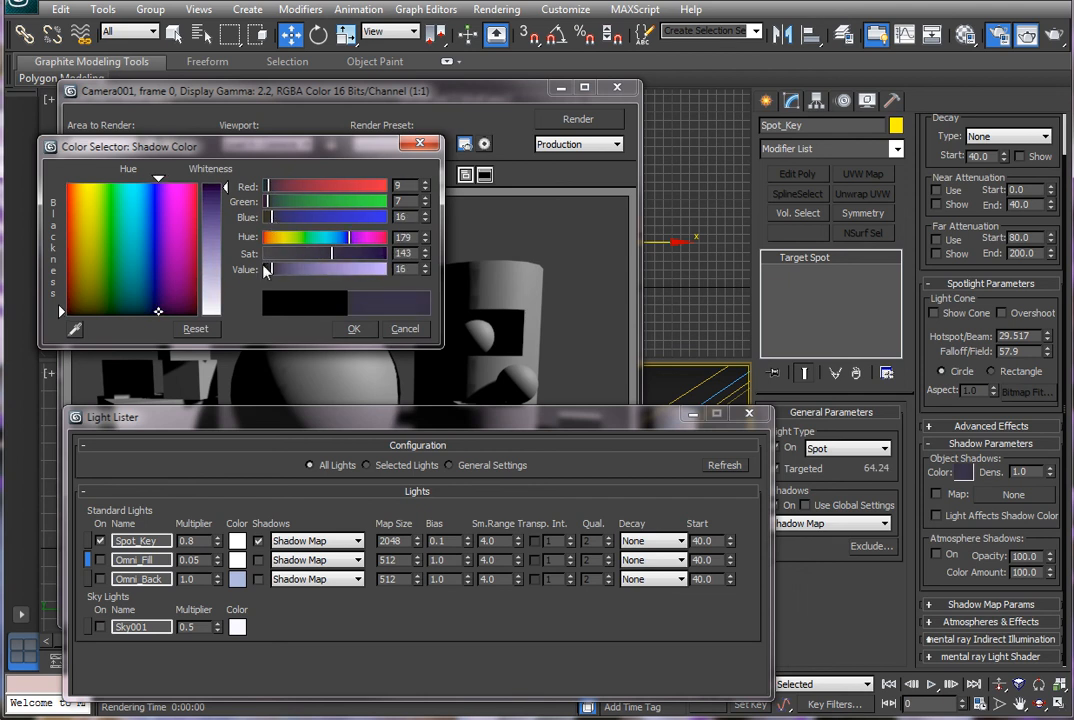
pyautogui.moveTo(265, 271); pyautogui.dragTo(263, 271)
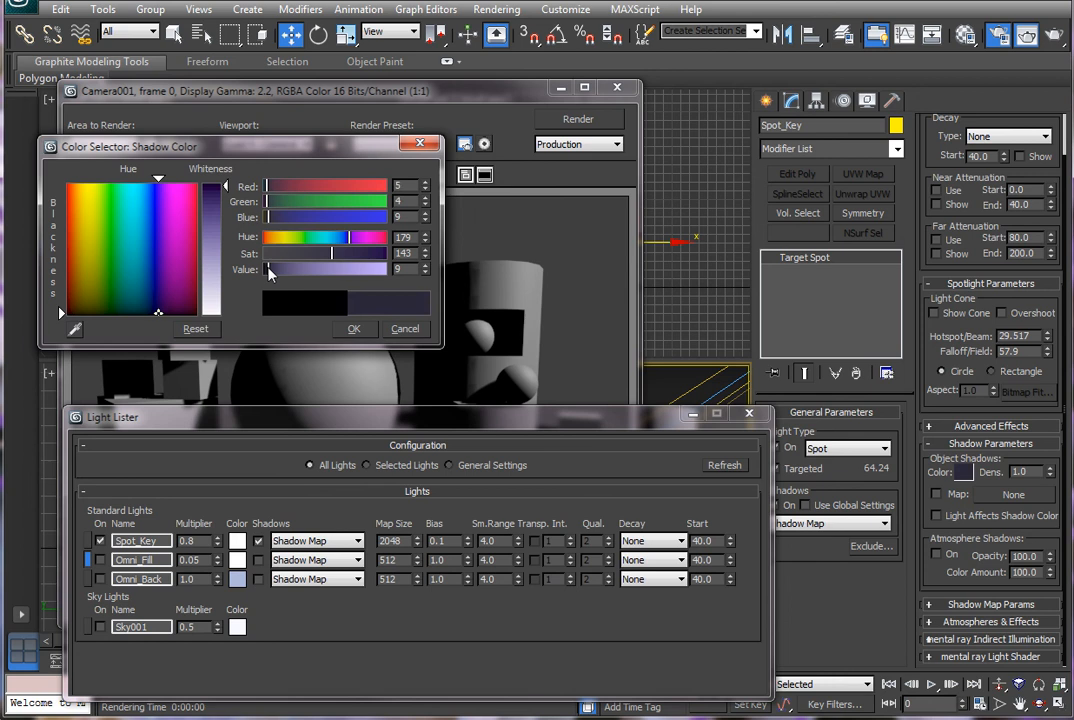
pyautogui.moveTo(268, 273); pyautogui.dragTo(273, 276)
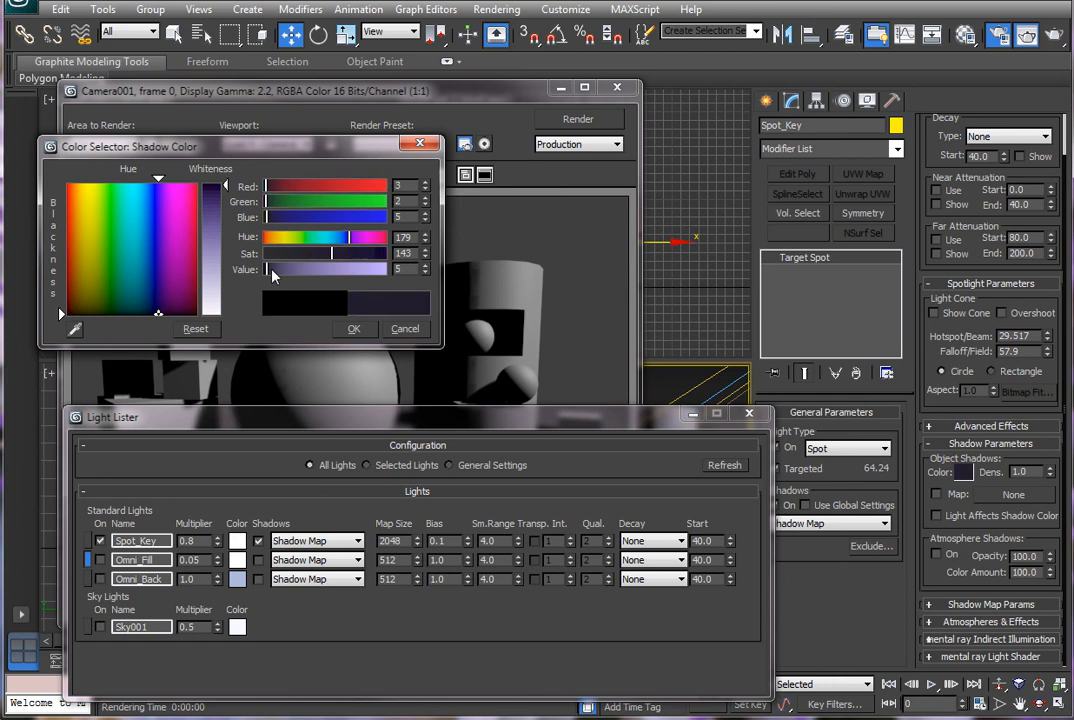
pyautogui.click(354, 330)
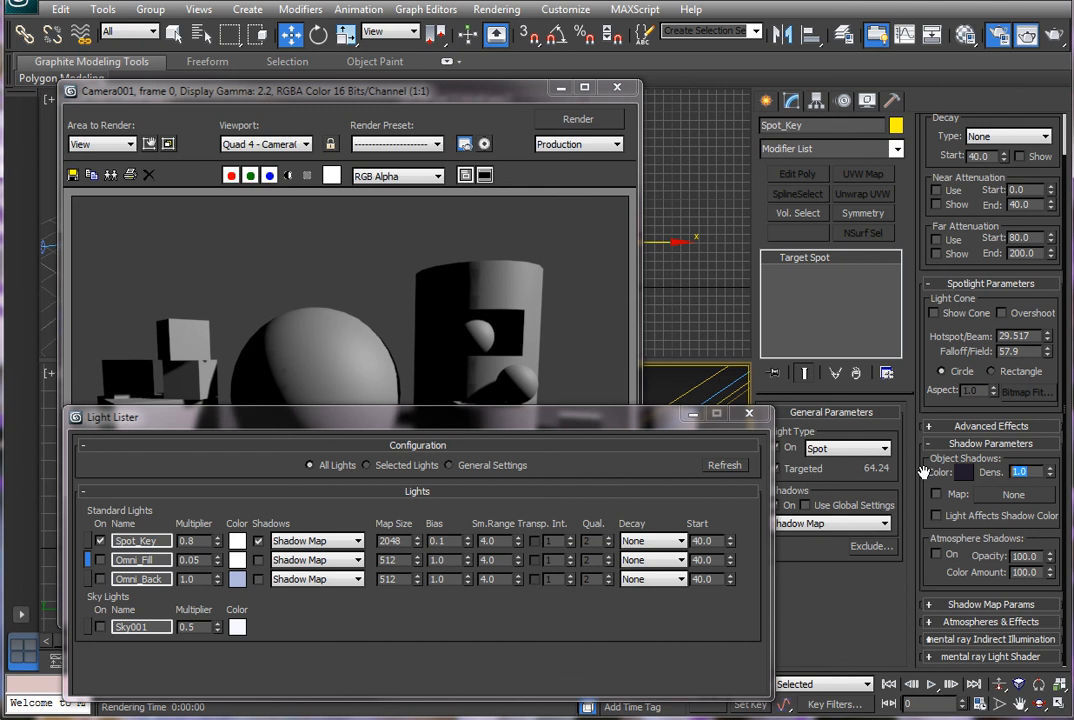
pyautogui.write('0.8')
pyautogui.press('Return')
# - Change Spot_Key's light color from the color selector to a pale, slightly darkened warm beige-pink
pyautogui.moveTo(570, 424); pyautogui.dragTo(514, 419)
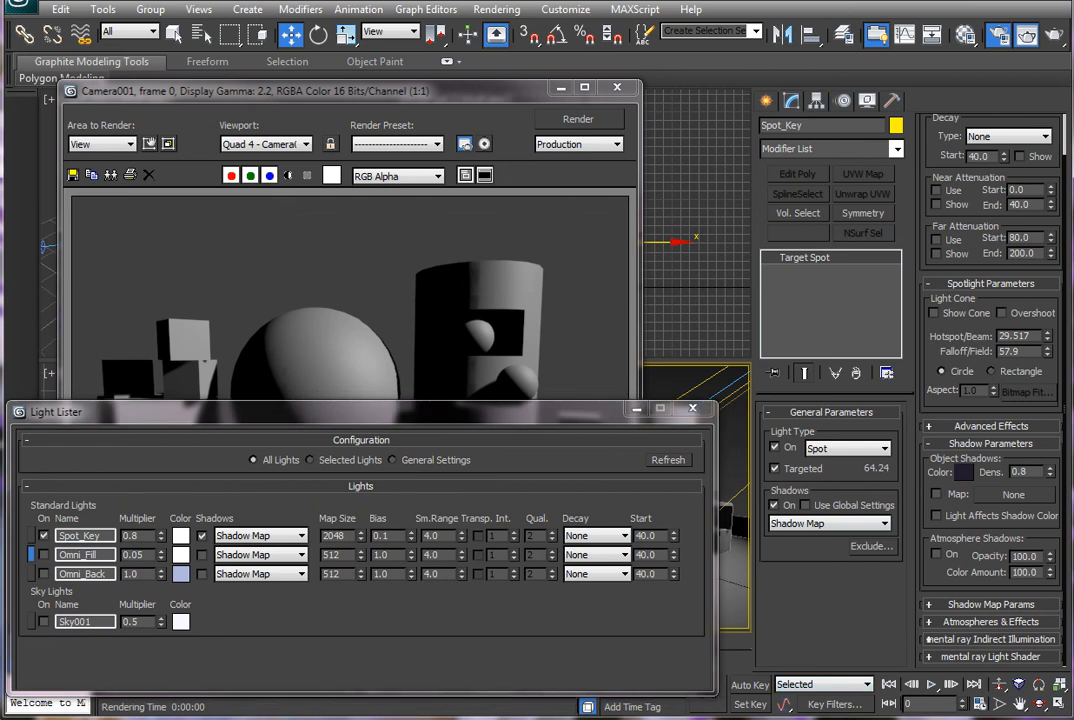
pyautogui.scroll(2, 1050, 365)
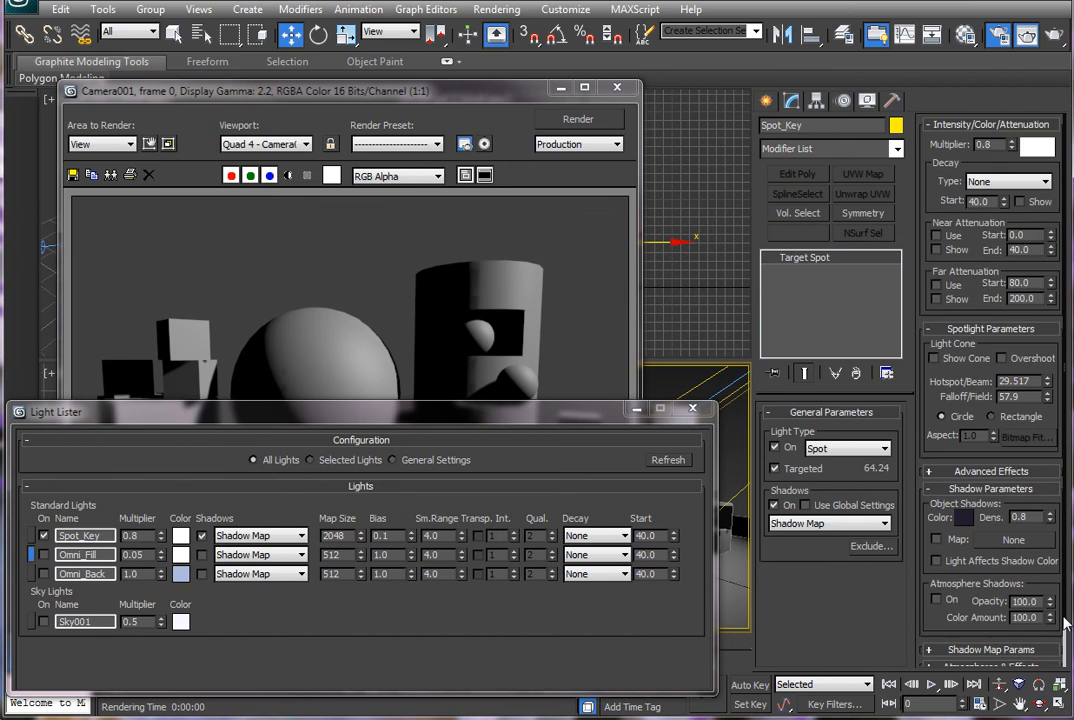
pyautogui.click(1037, 147)
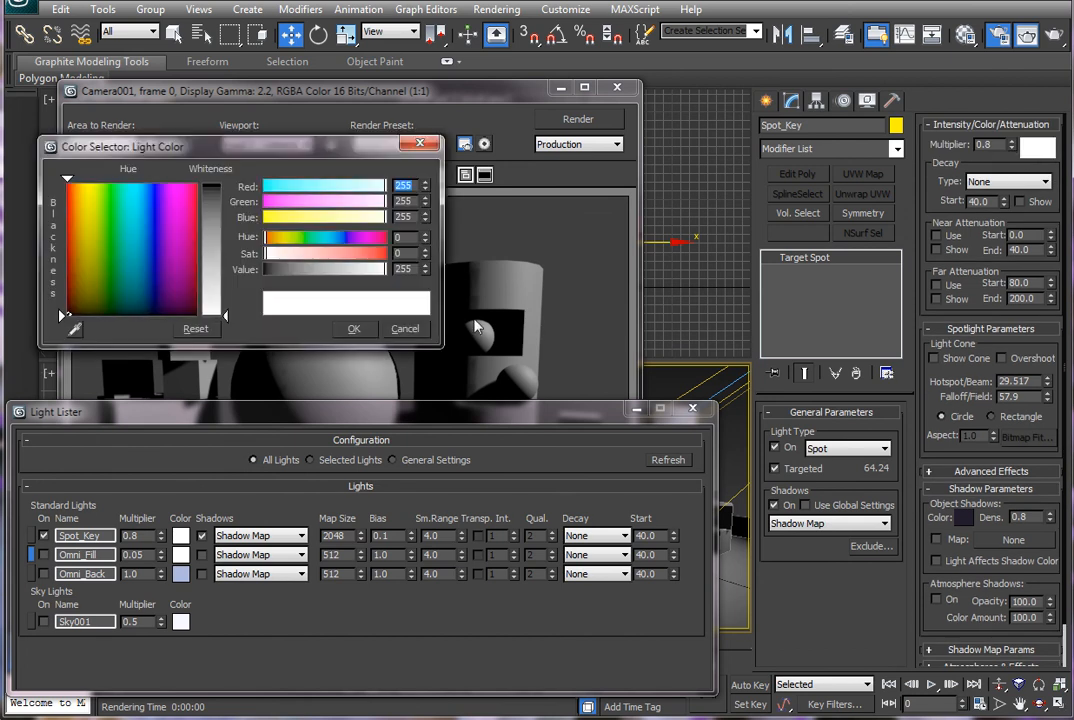
pyautogui.click(72, 246)
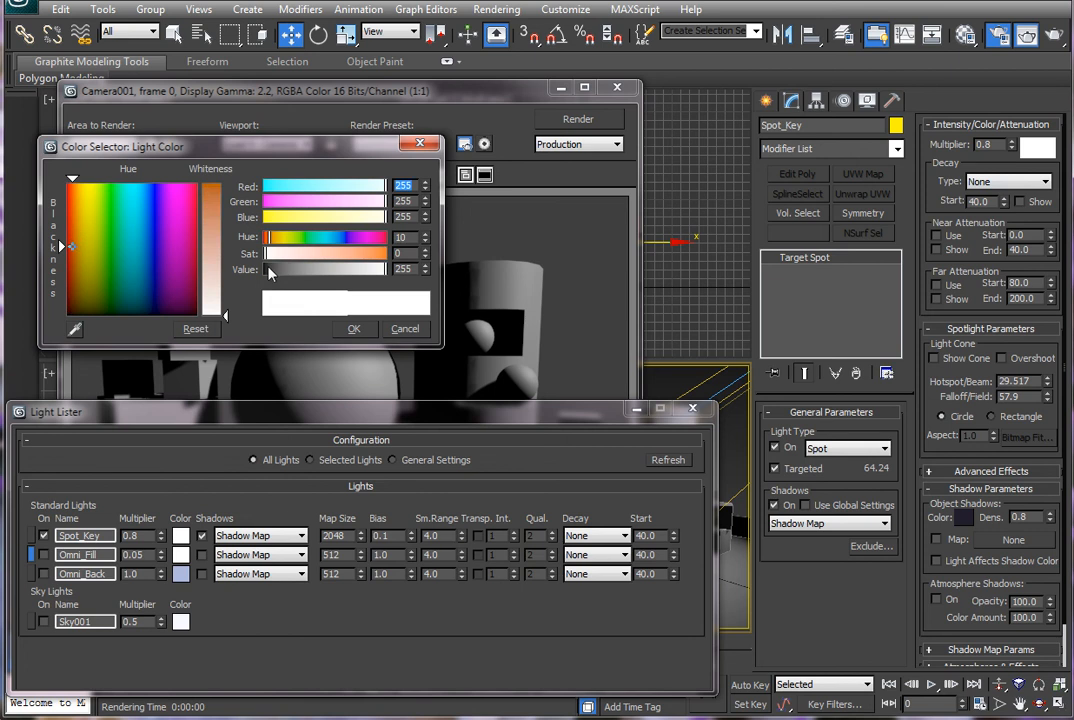
pyautogui.moveTo(266, 254); pyautogui.dragTo(273, 254)
pyautogui.moveTo(384, 268); pyautogui.dragTo(366, 268)
pyautogui.moveTo(226, 287); pyautogui.dragTo(210, 249)
pyautogui.click(358, 329)
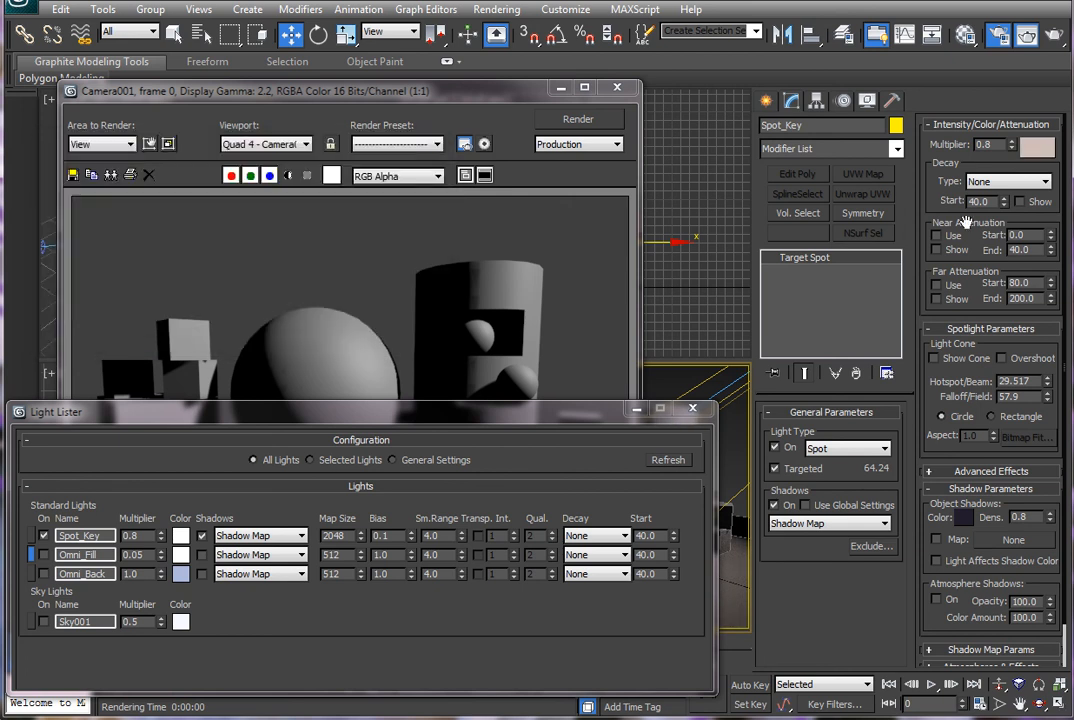
# - Render the Camera001 view with the tinted key light and bring the Light Lister back in front of the render
pyautogui.click(1055, 36)
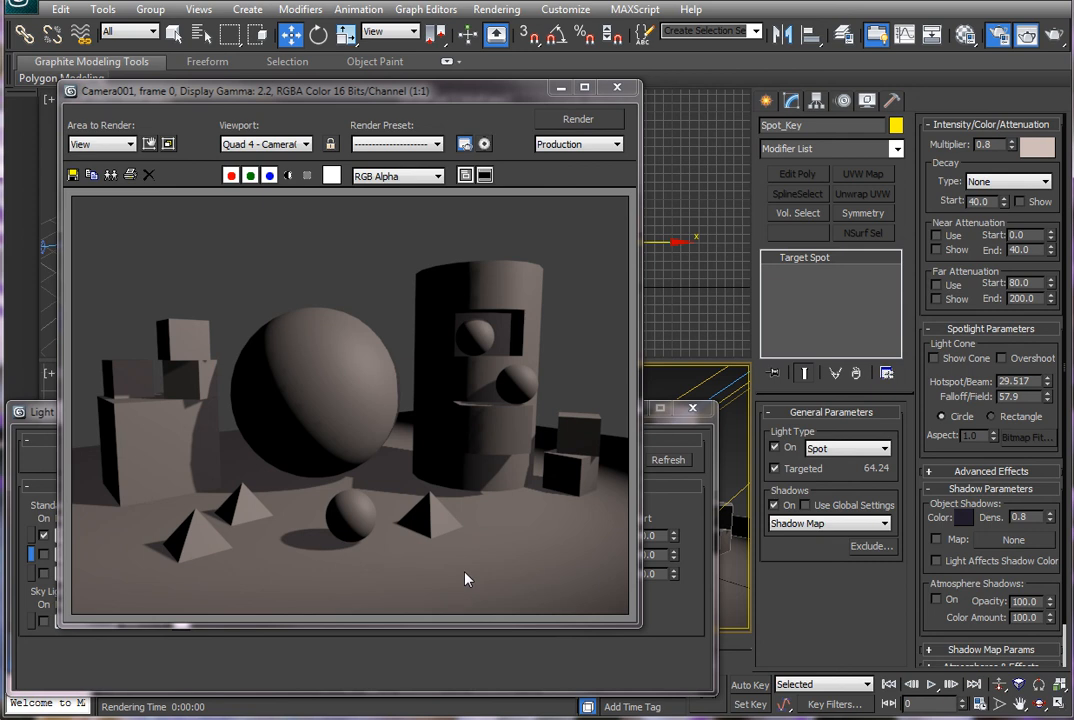
pyautogui.click(40, 411)
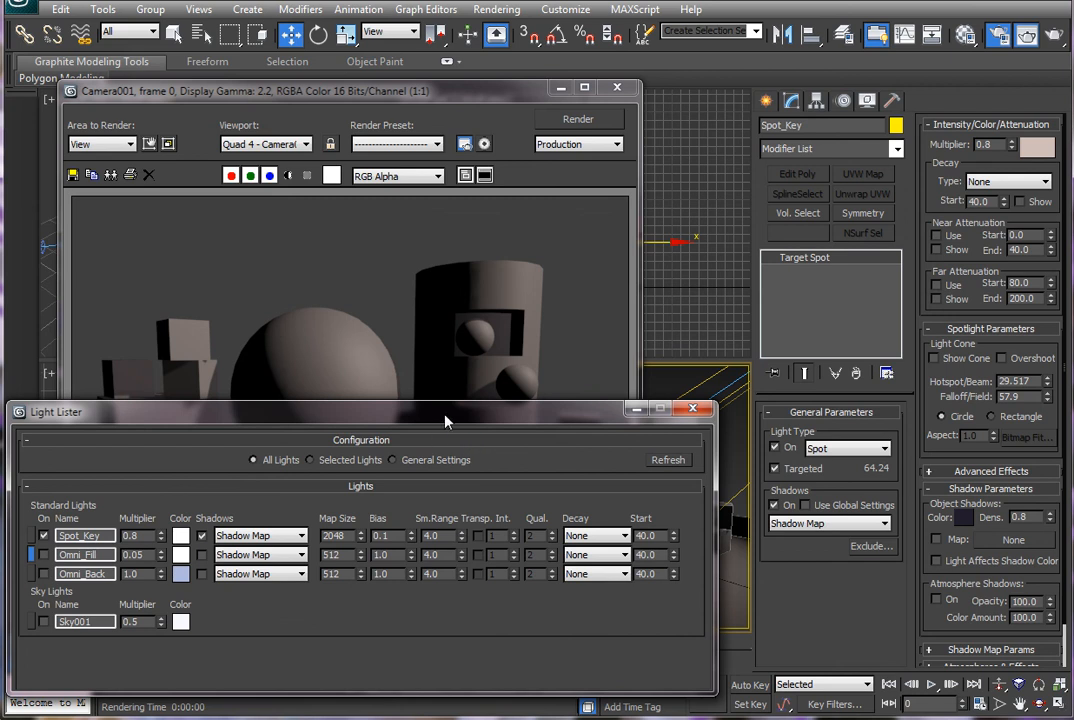
pyautogui.moveTo(443, 423); pyautogui.dragTo(476, 292)
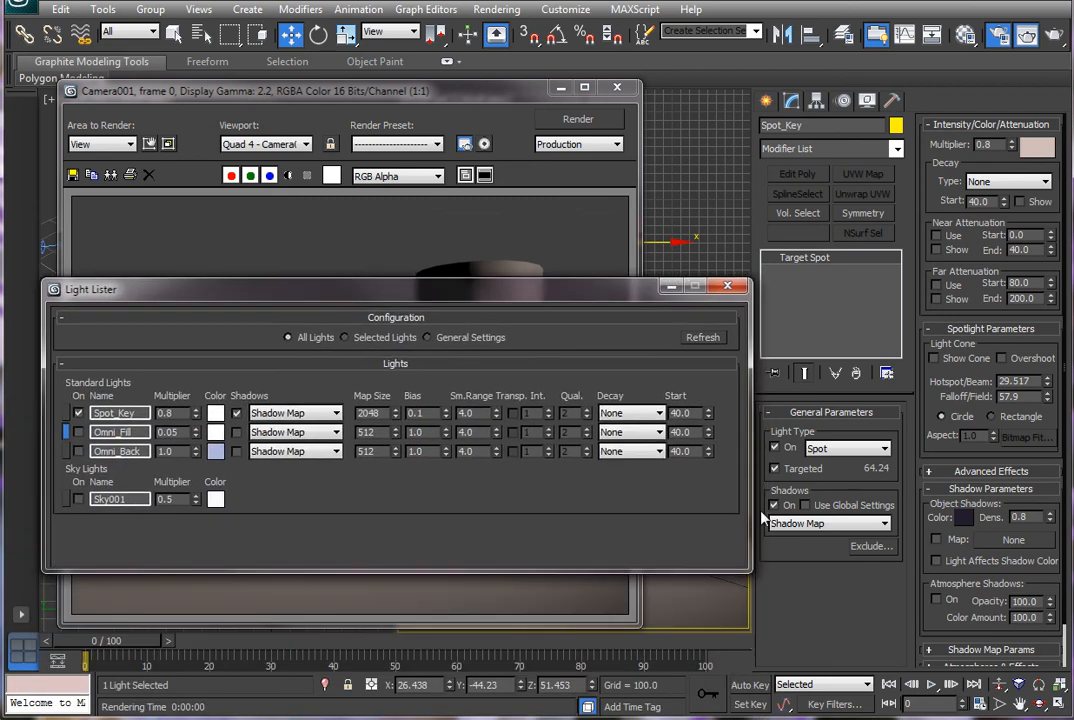